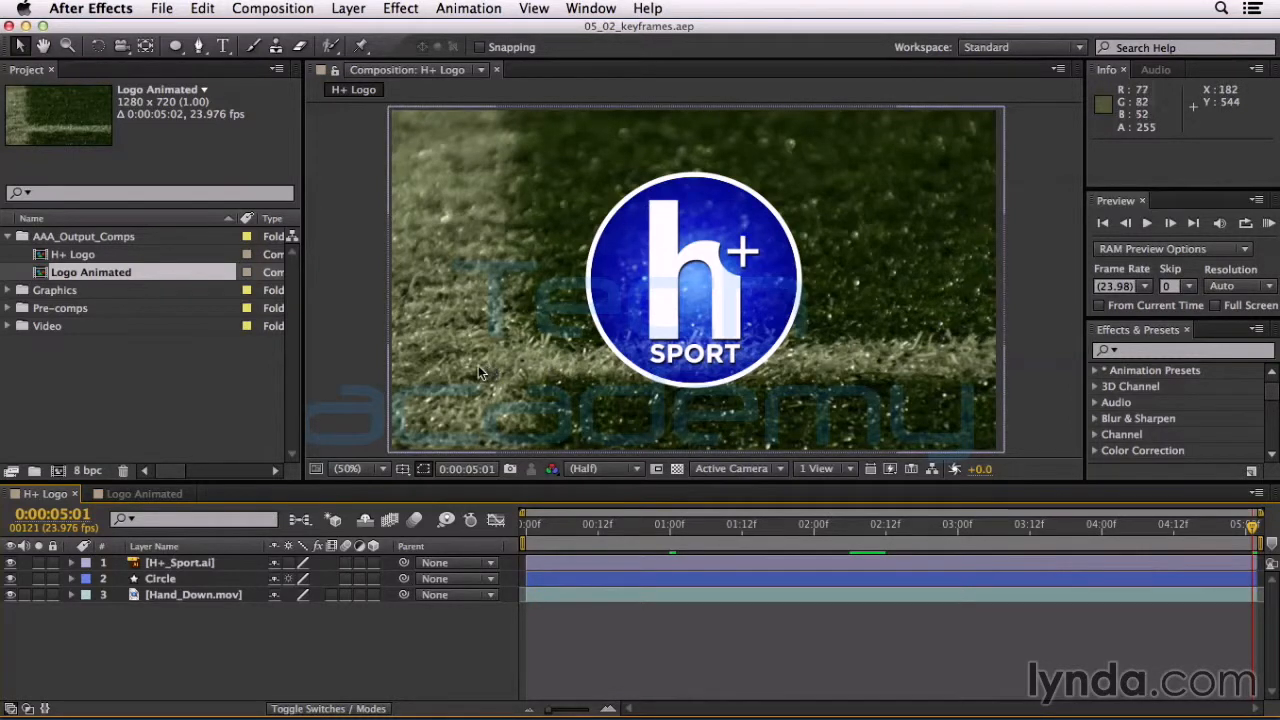
Open the Logo Animated composition and play a RAM preview of its finished animation.
double_click(40, 275)
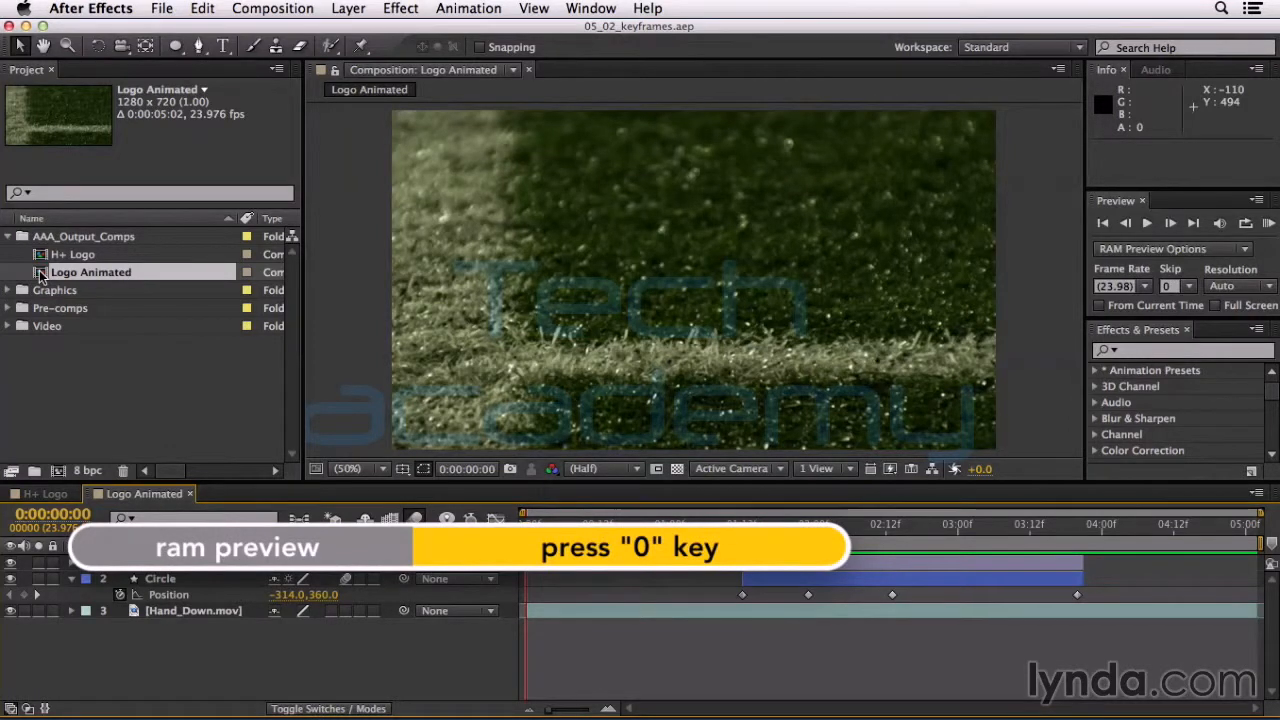
key(KP_0)
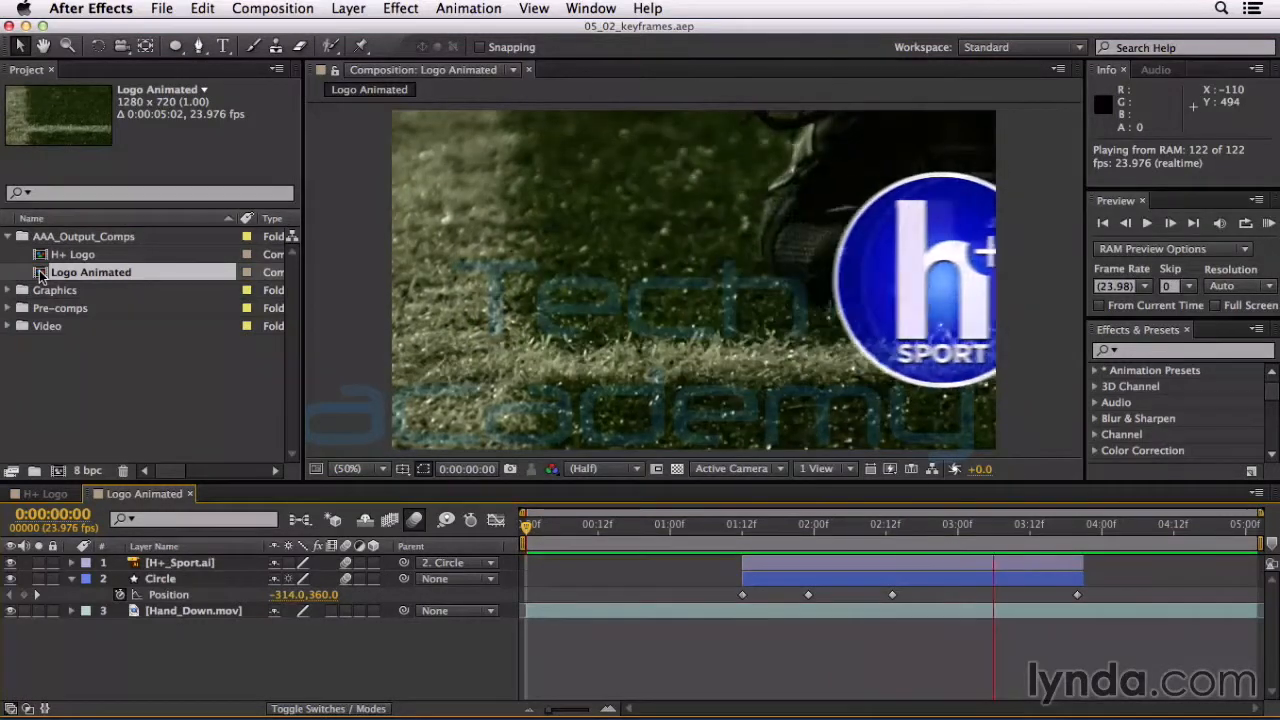
key(space)
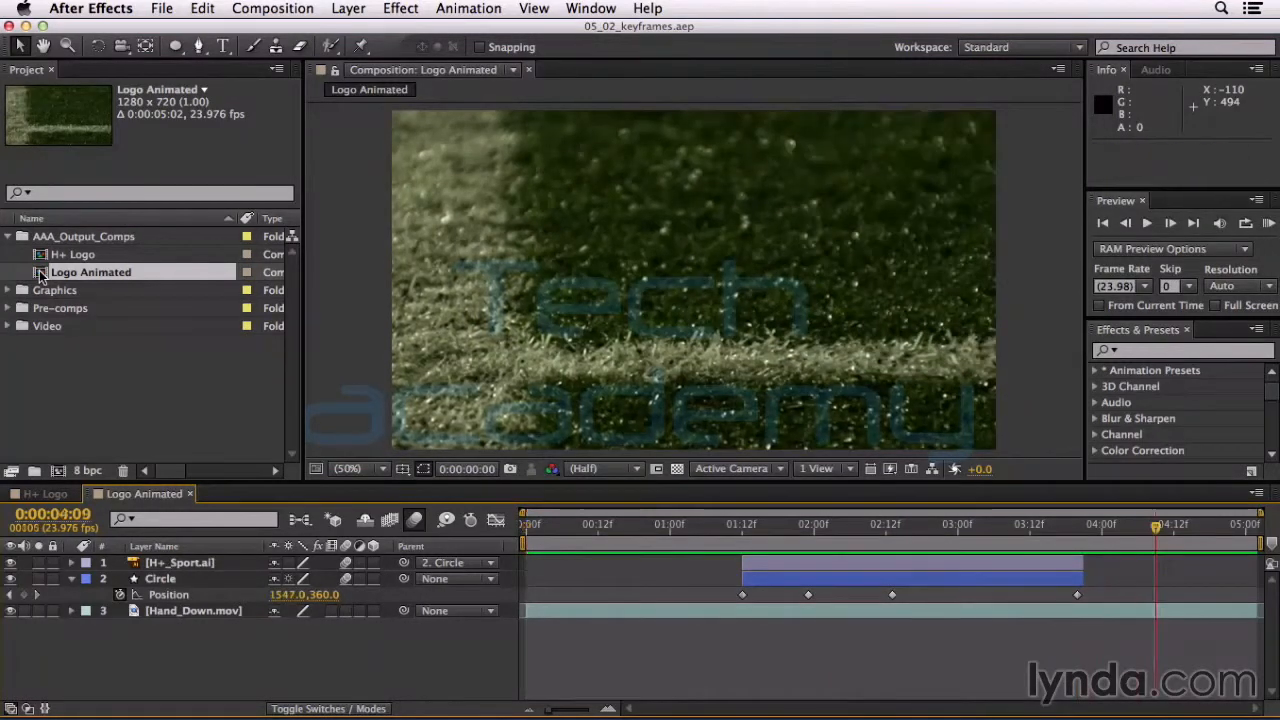
Switch to the H+ Logo composition and return the current time to 0:00:00:00.
click(42, 494)
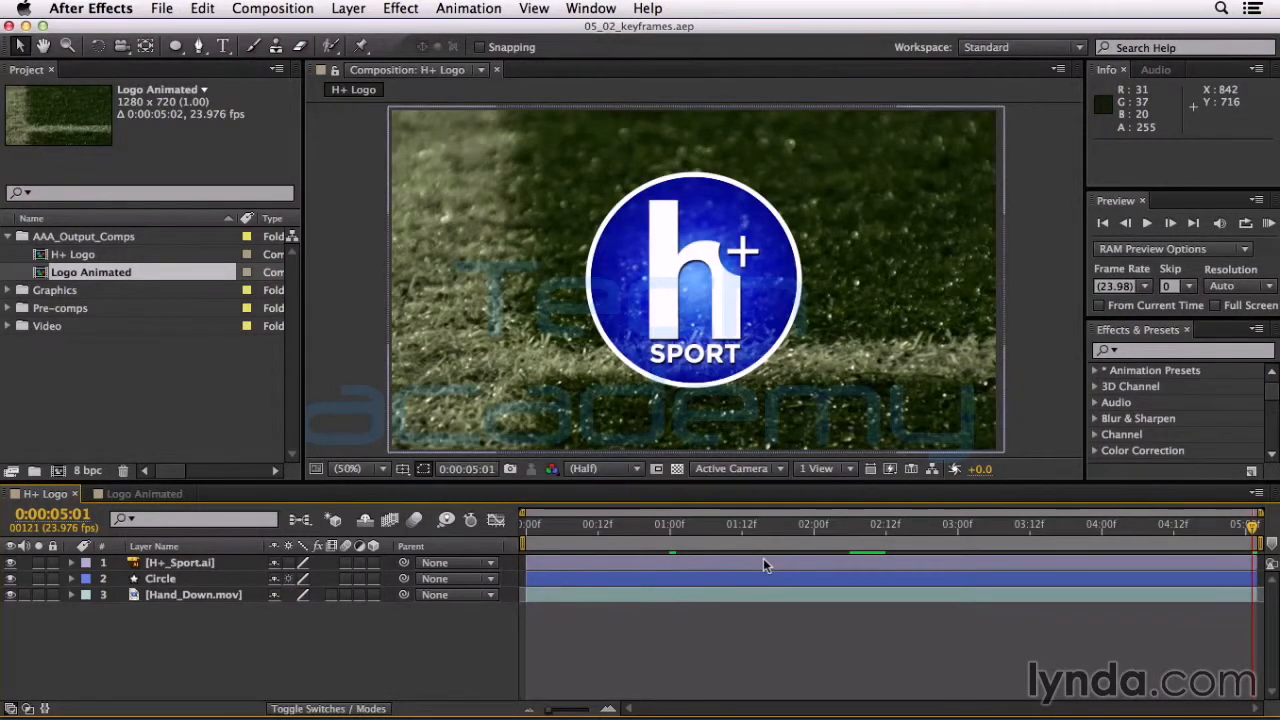
key(Home)
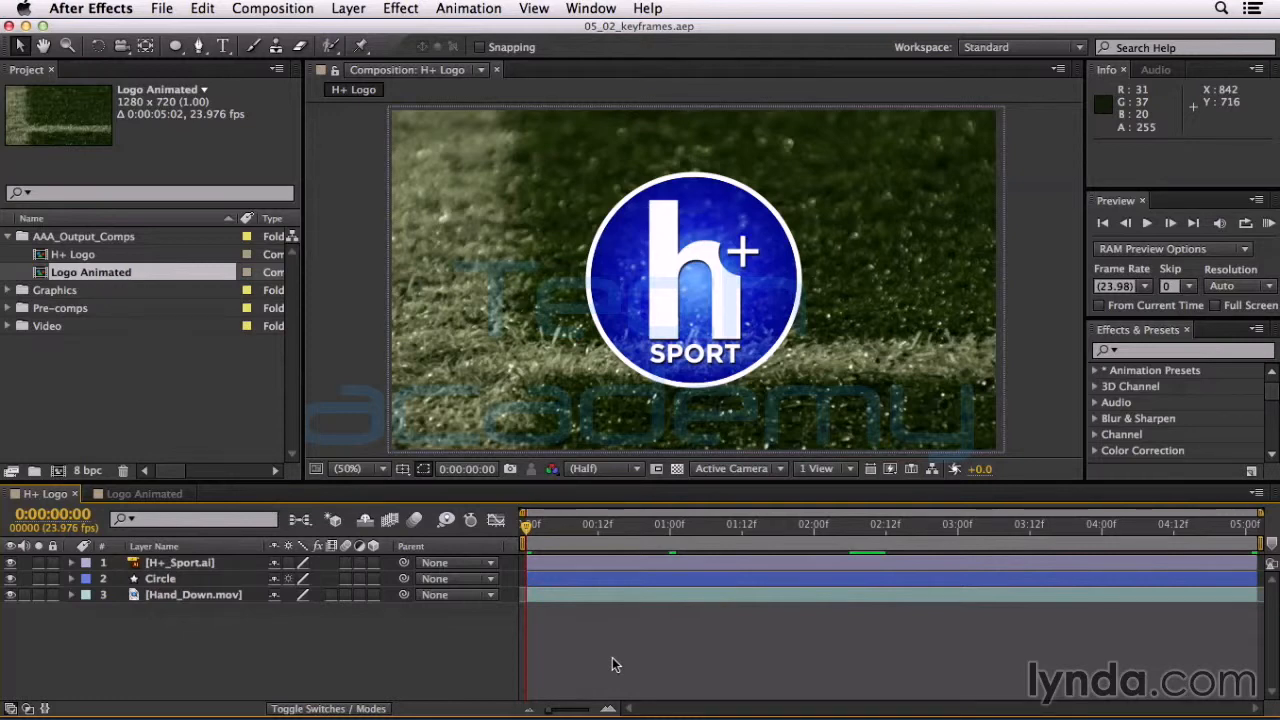
click(205, 584)
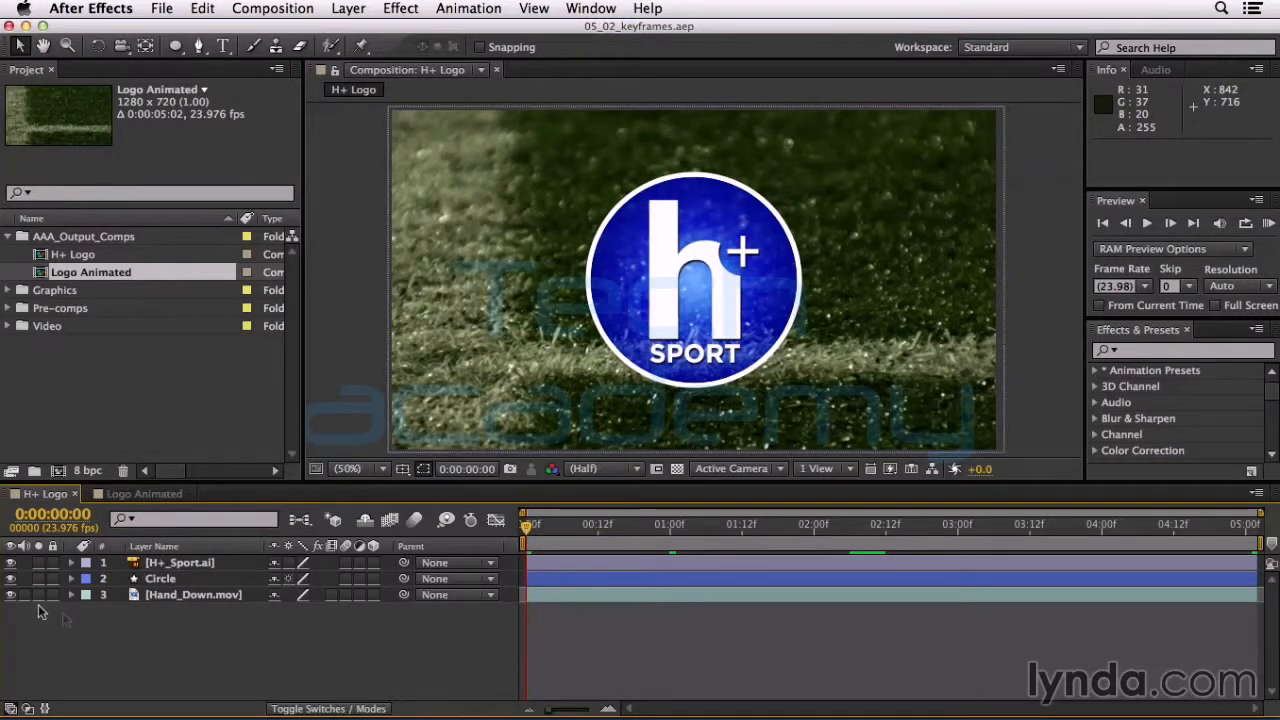
Toggle the H+_Sport.ai, Circle and Hand_Down.mov layers off and back on to examine what each one contains.
click(10, 562)
click(11, 579)
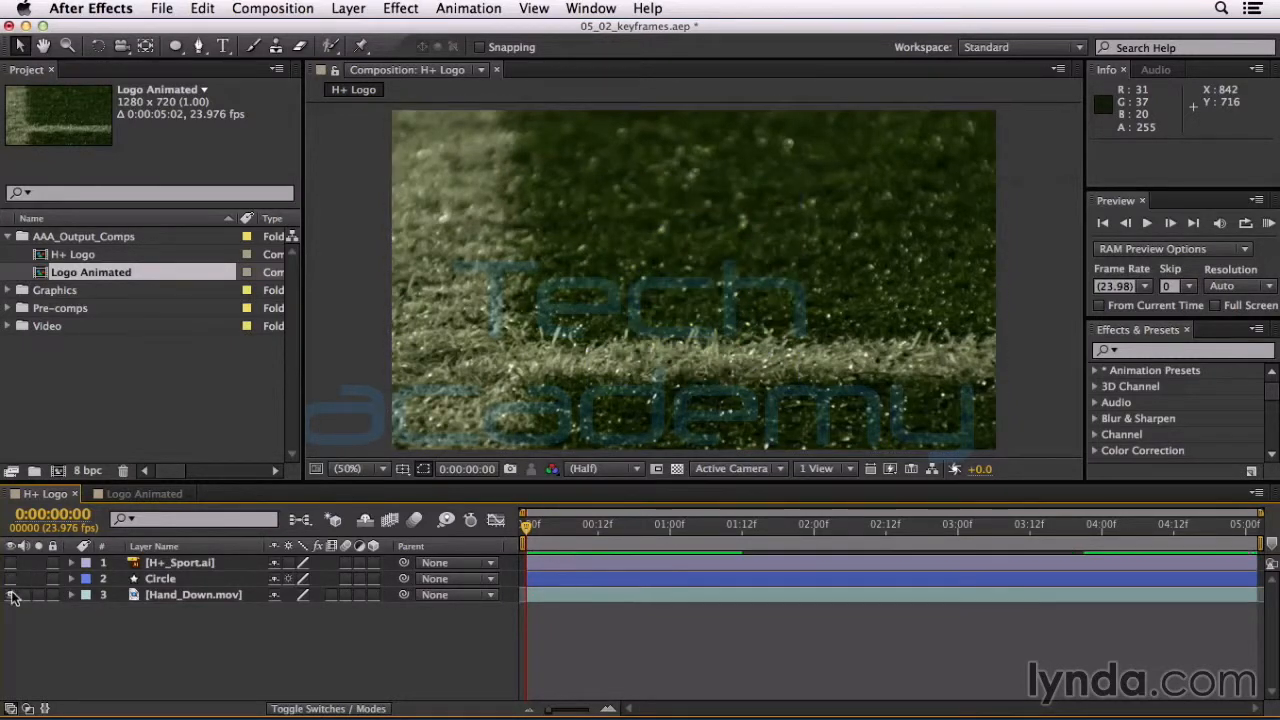
click(12, 595)
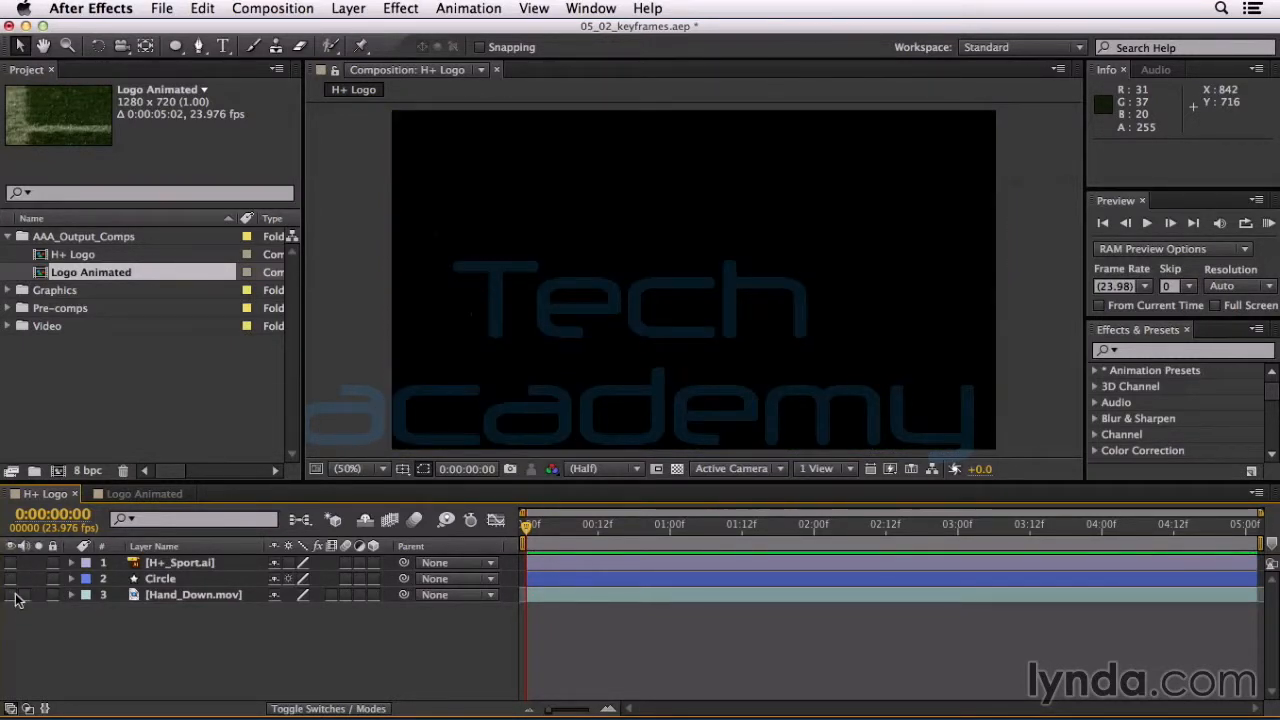
click(12, 595)
click(11, 579)
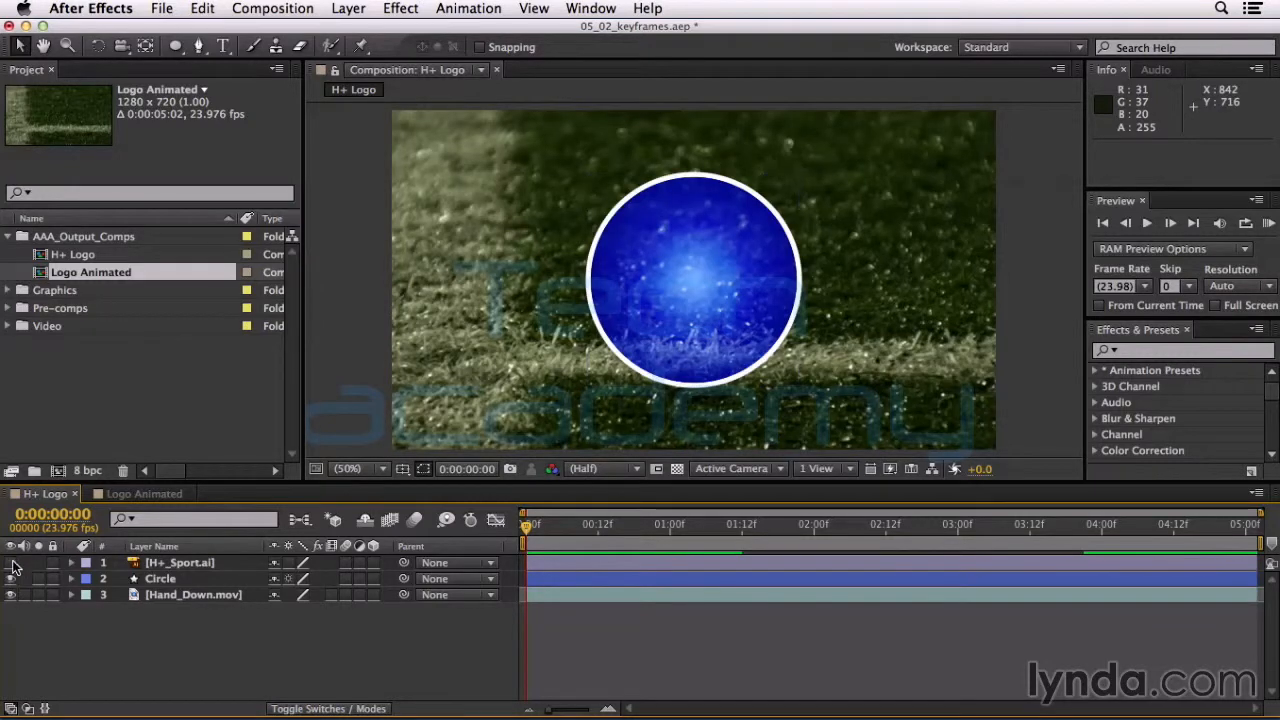
click(10, 562)
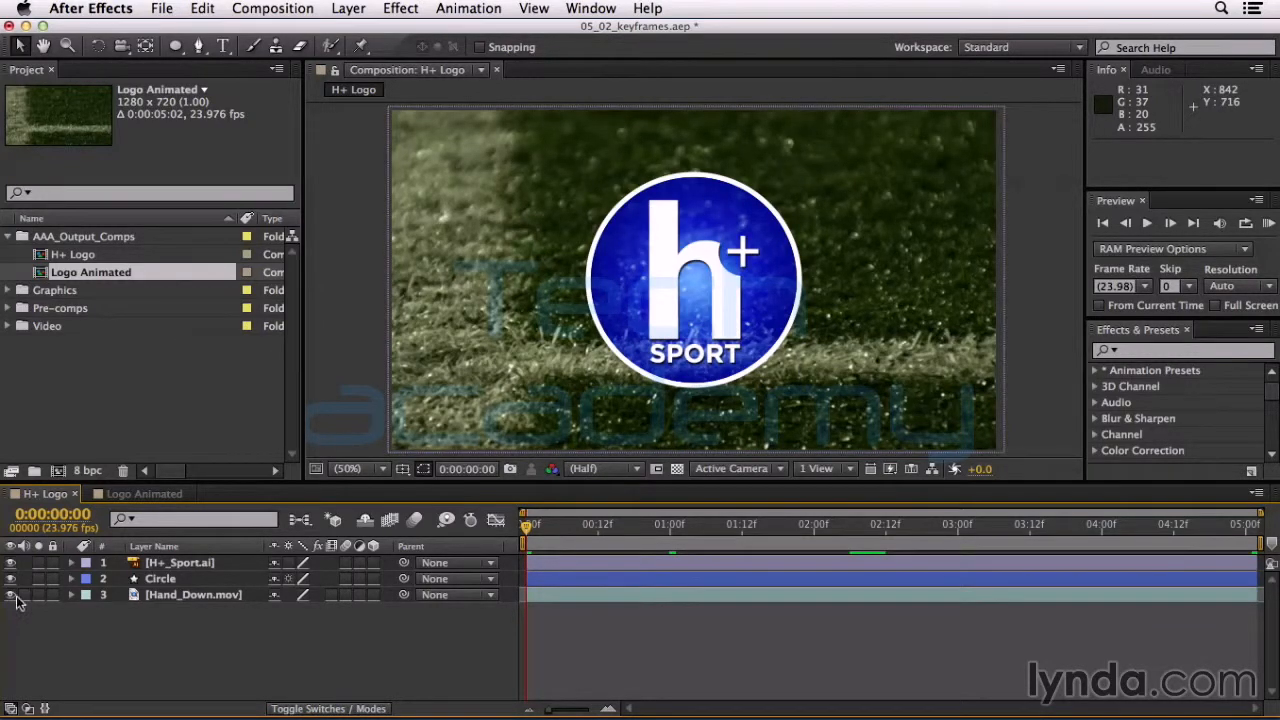
Hide the H+_Sport.ai layer and reveal the Transform properties of the Circle layer.
click(157, 580)
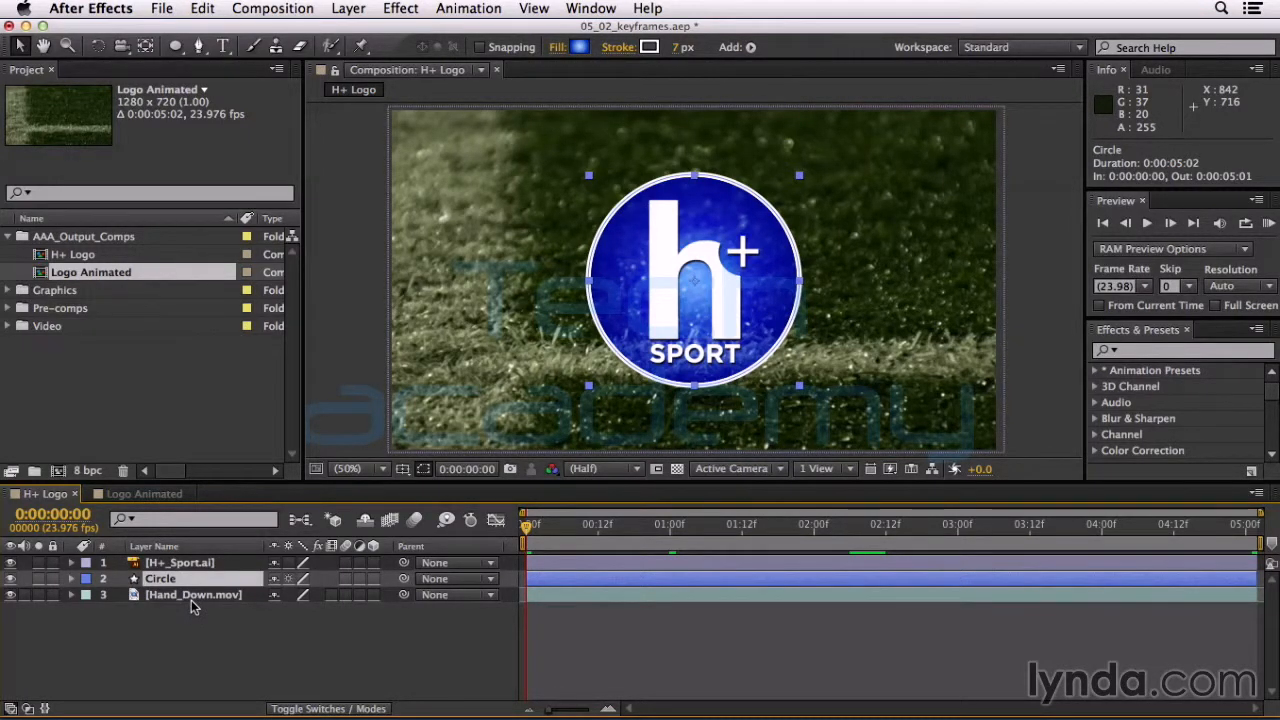
click(10, 563)
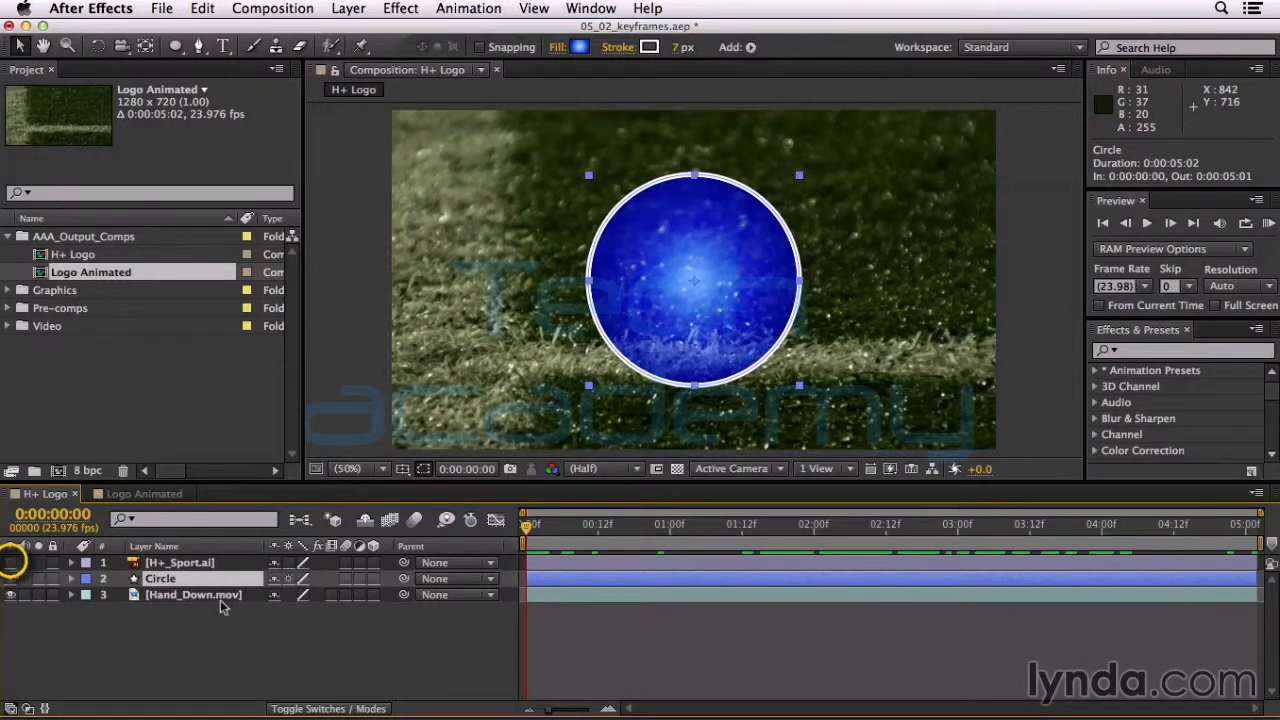
click(73, 580)
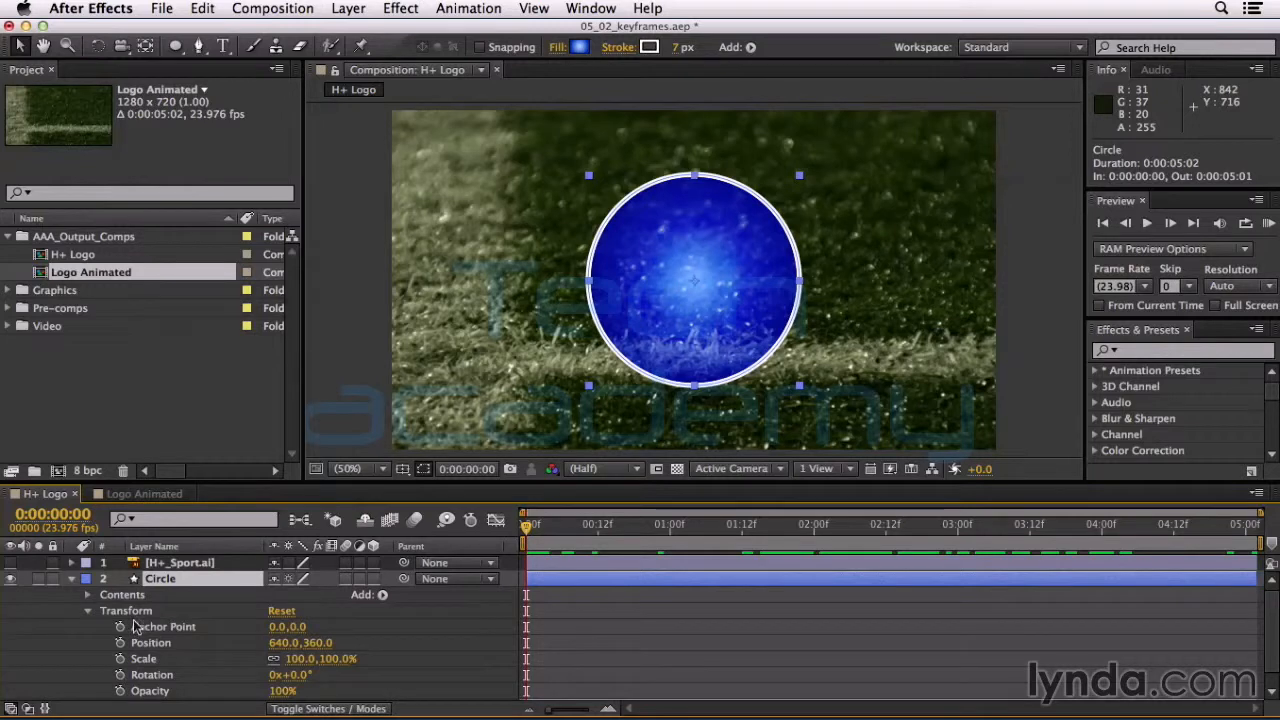
click(88, 611)
click(88, 611)
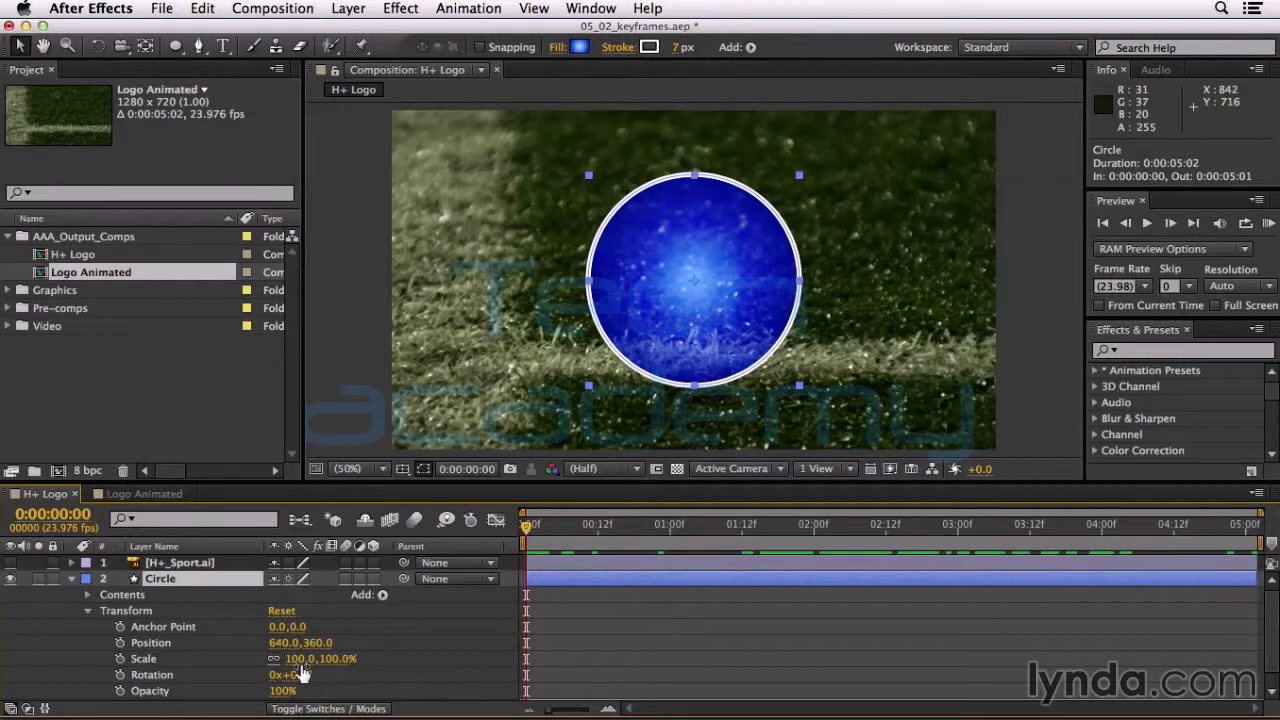
Start Position animation on the Circle layer with a keyframe at 0:00:01:00.
click(664, 528)
drag(664, 528, 670, 530)
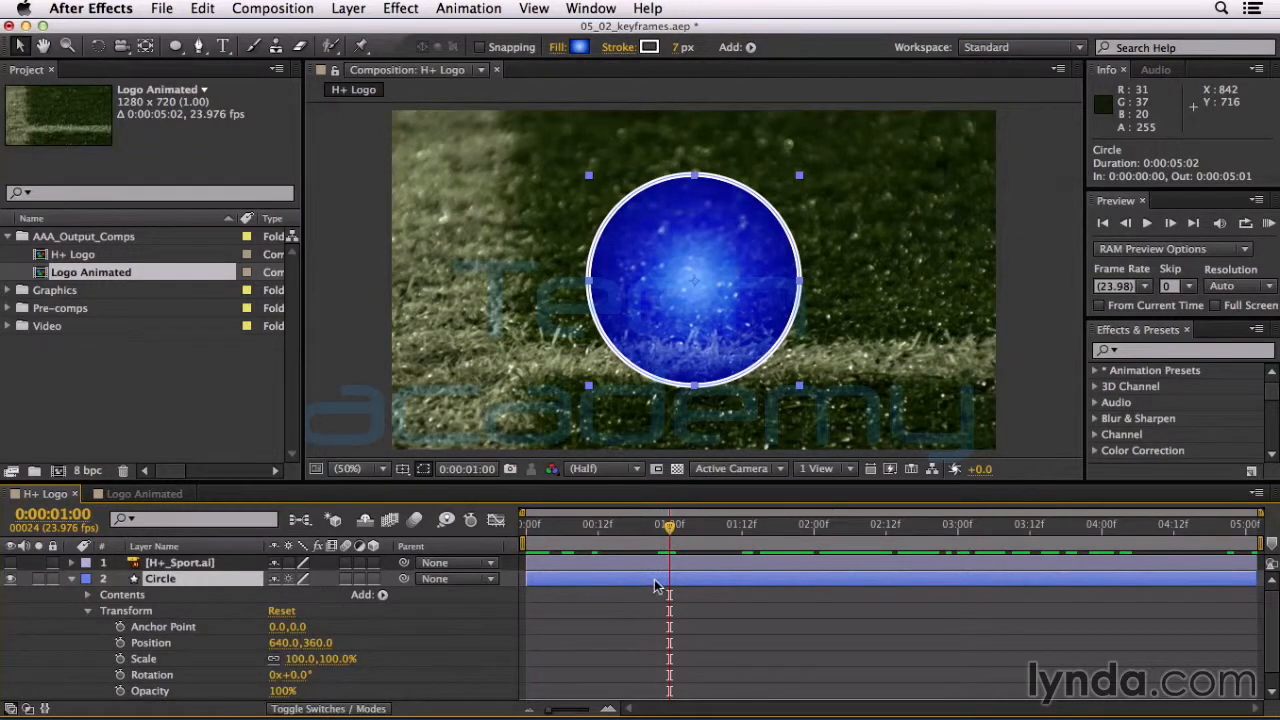
click(120, 643)
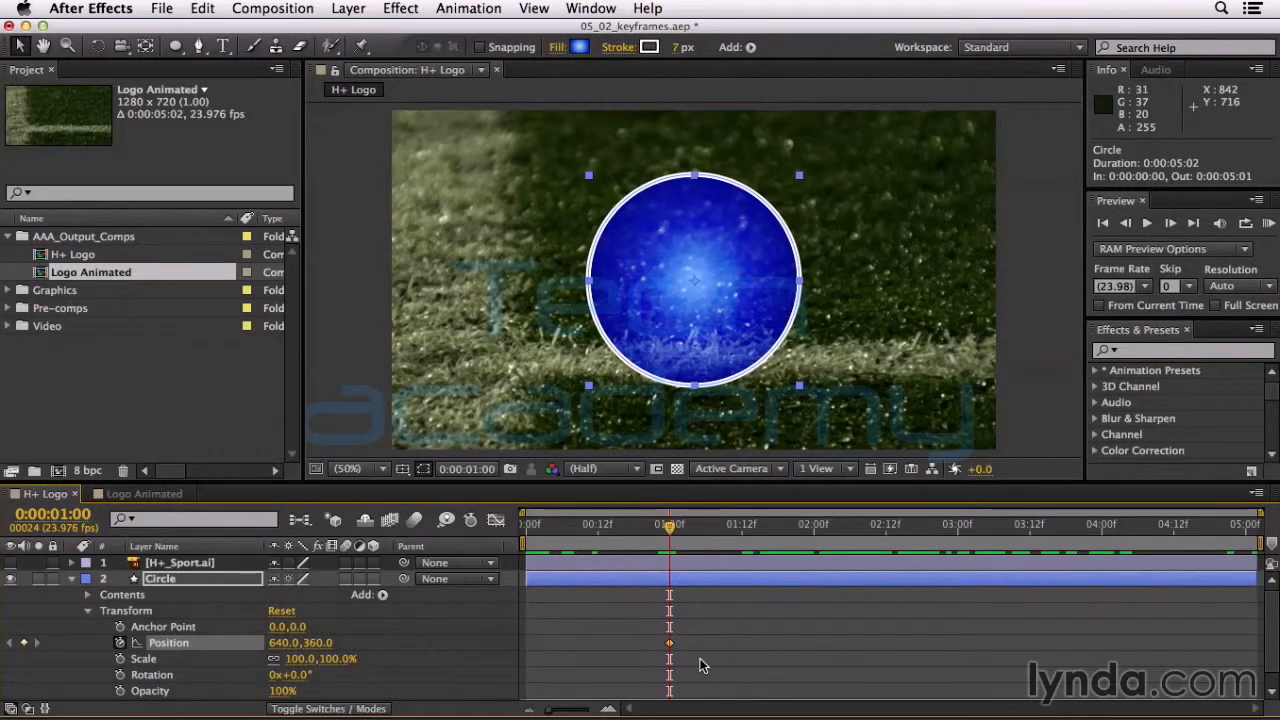
At 0:00:00:00, move the circle horizontally off the left side of the frame, to about -248, 360.
key(Home)
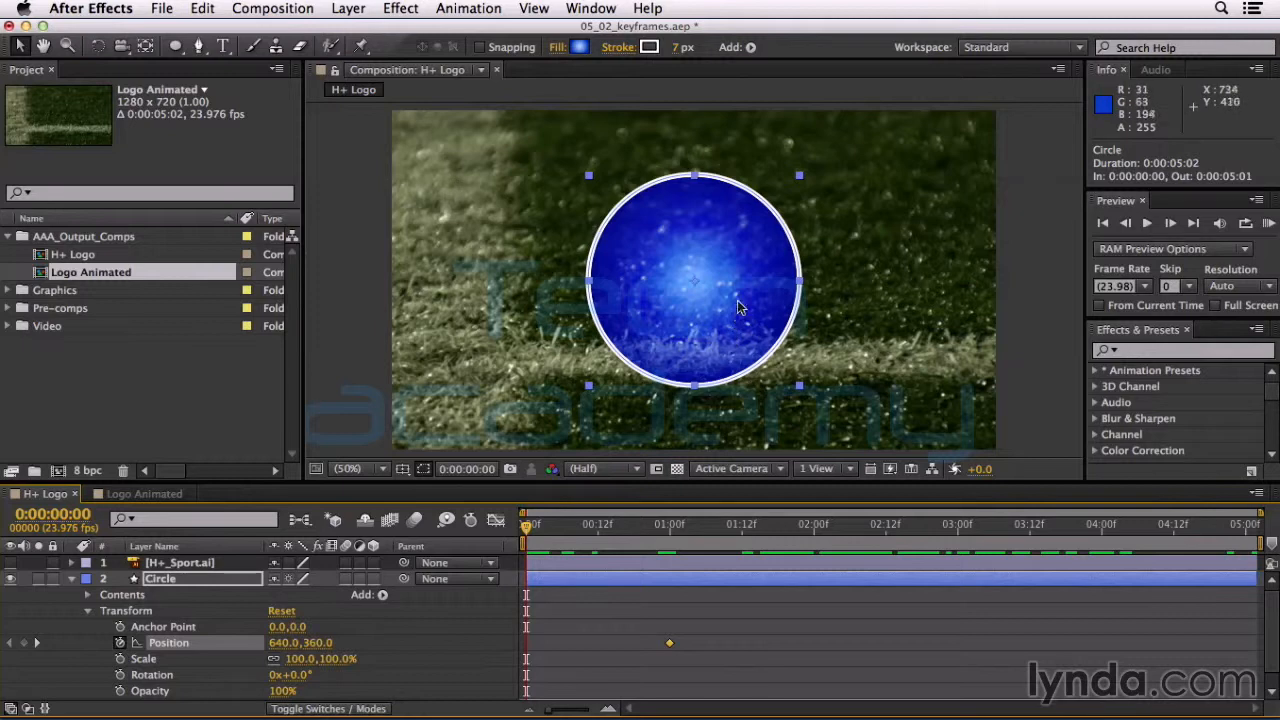
drag(756, 311, 336, 292)
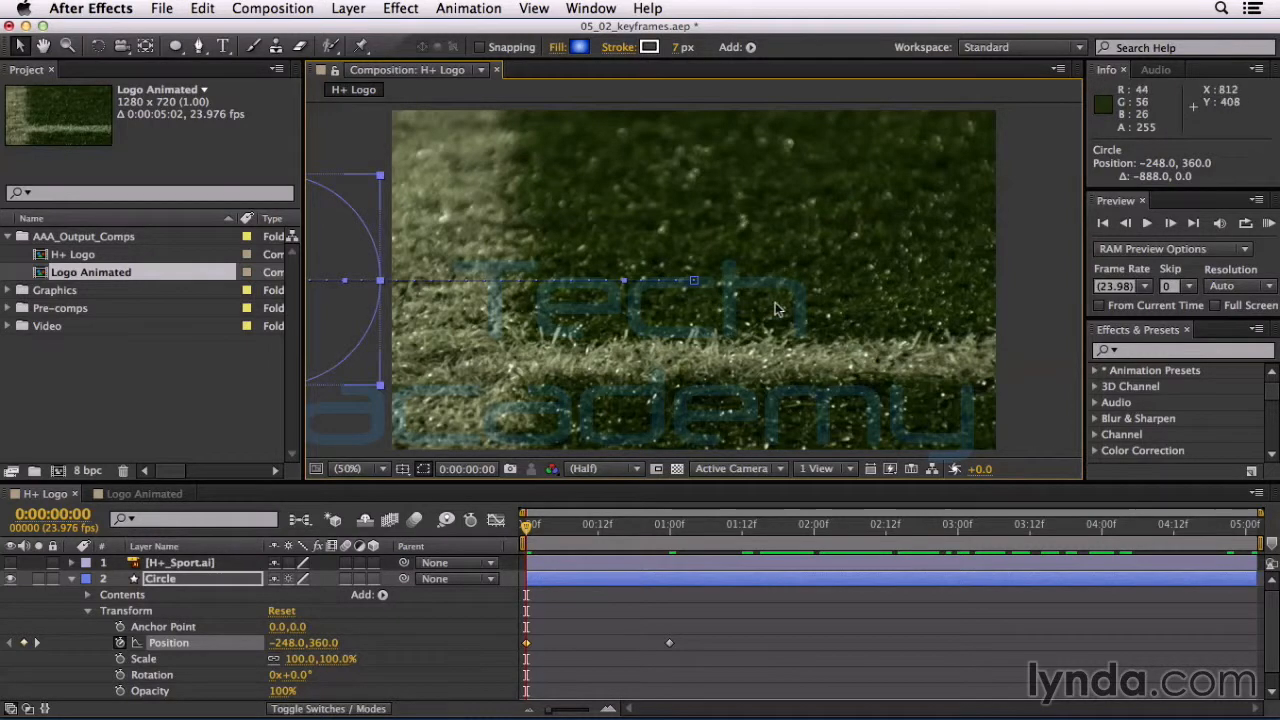
click(695, 282)
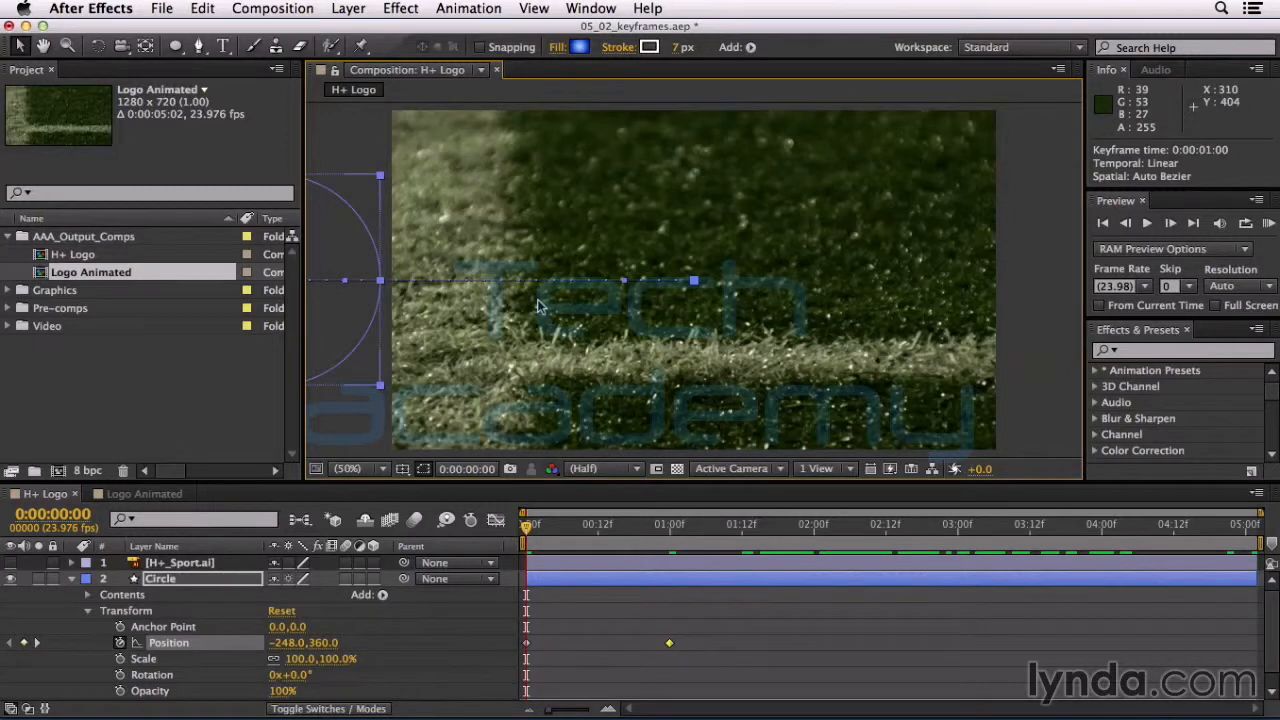
key(comma)
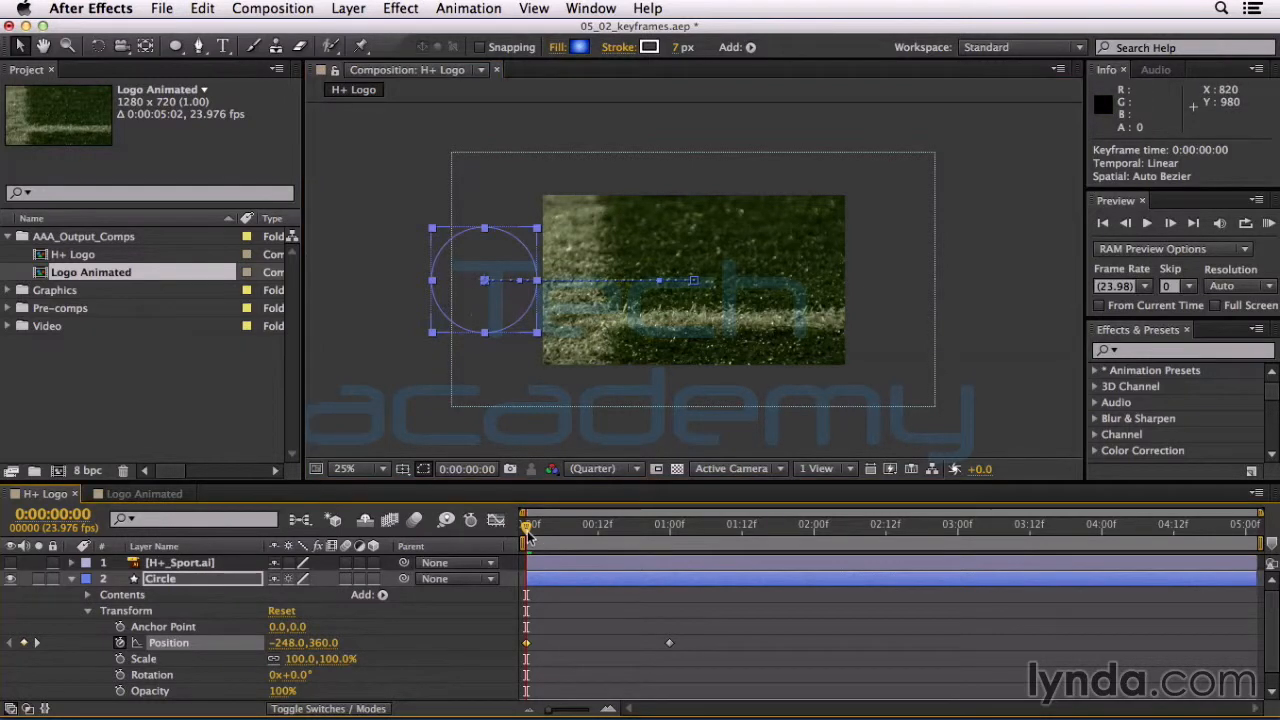
At 0:00:03:18, move the circle horizontally off the right side of the frame, to about 1560, 360.
drag(530, 537, 562, 537)
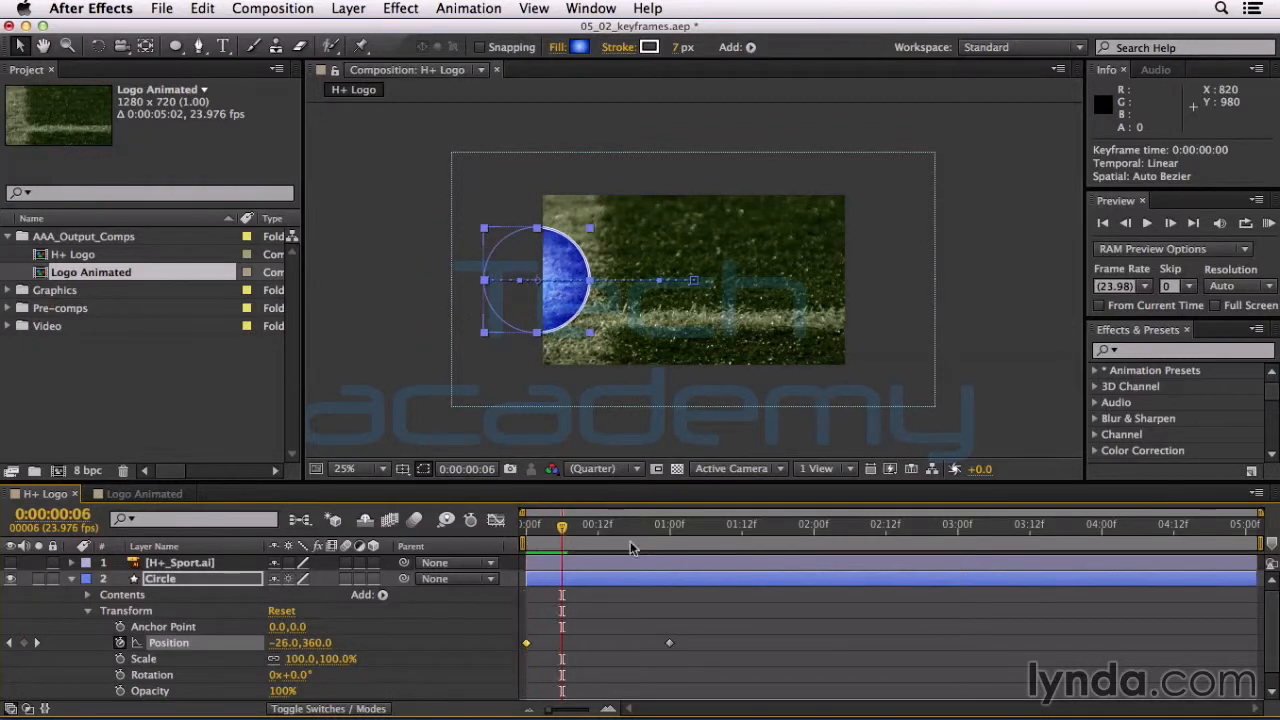
drag(565, 537, 528, 543)
drag(615, 540, 1067, 543)
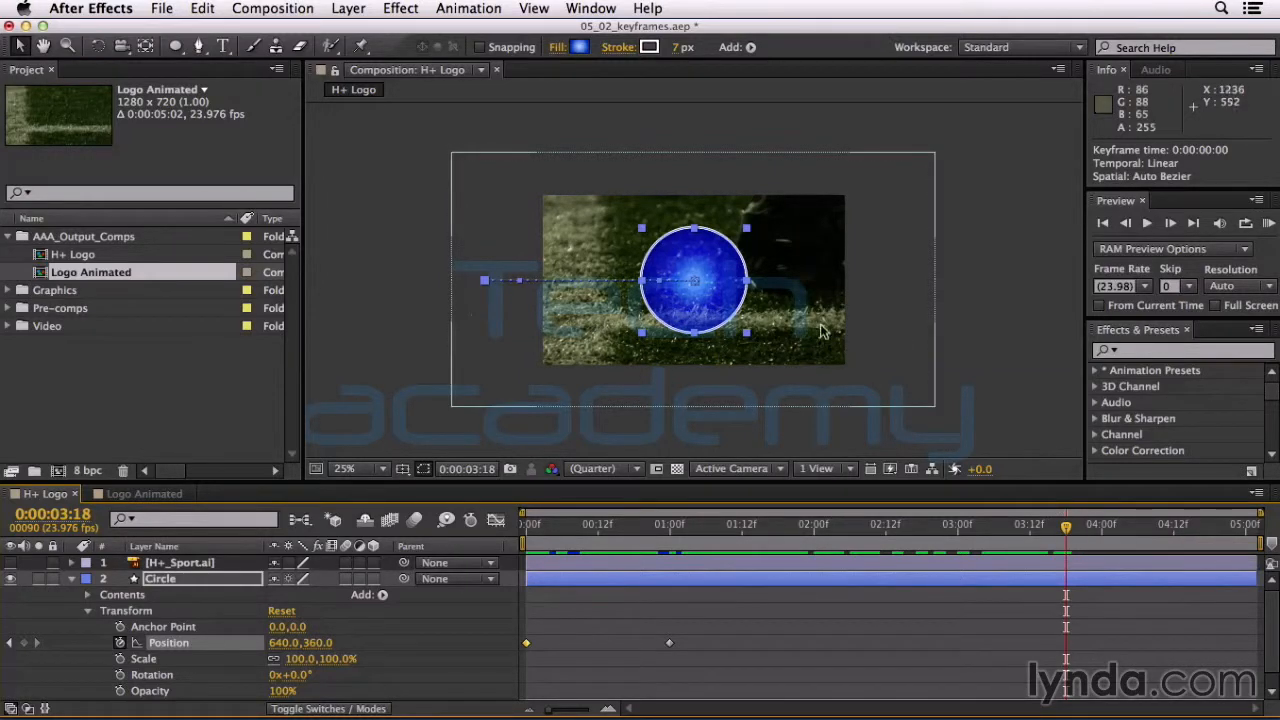
drag(701, 311, 910, 320)
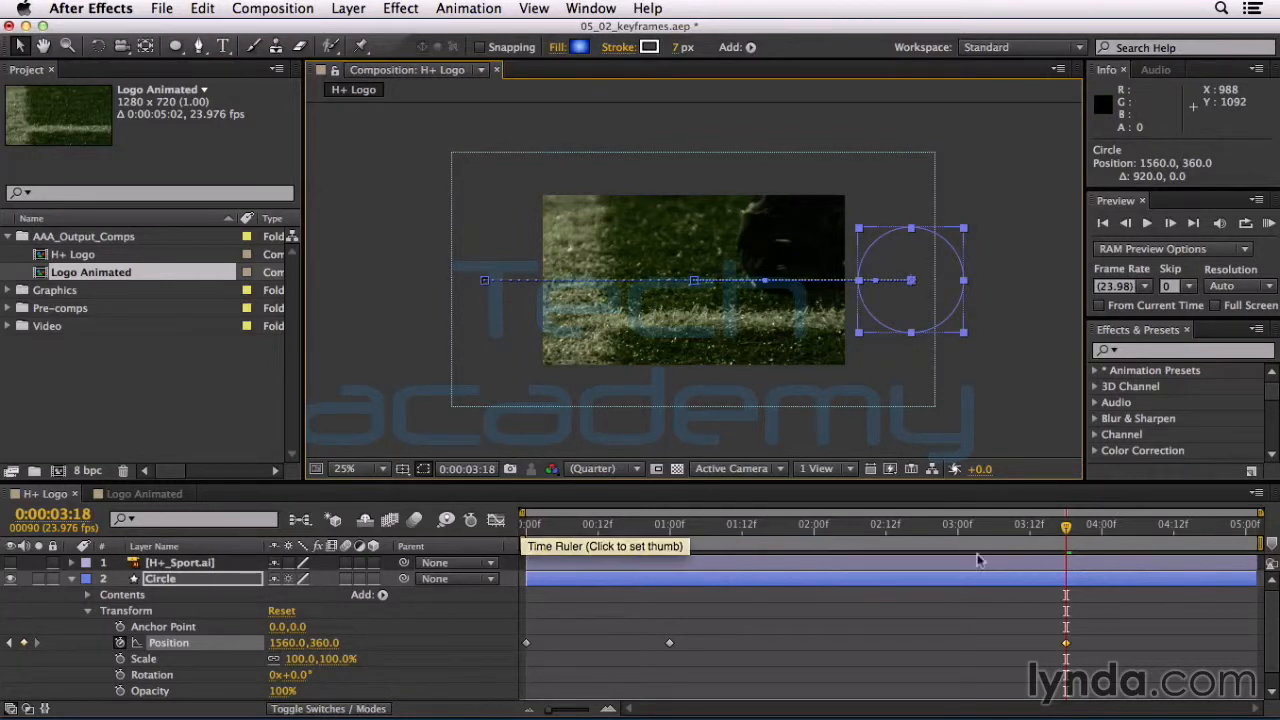
Scrub through and preview the circle's movement across the frame.
drag(1066, 527, 946, 527)
drag(730, 527, 953, 534)
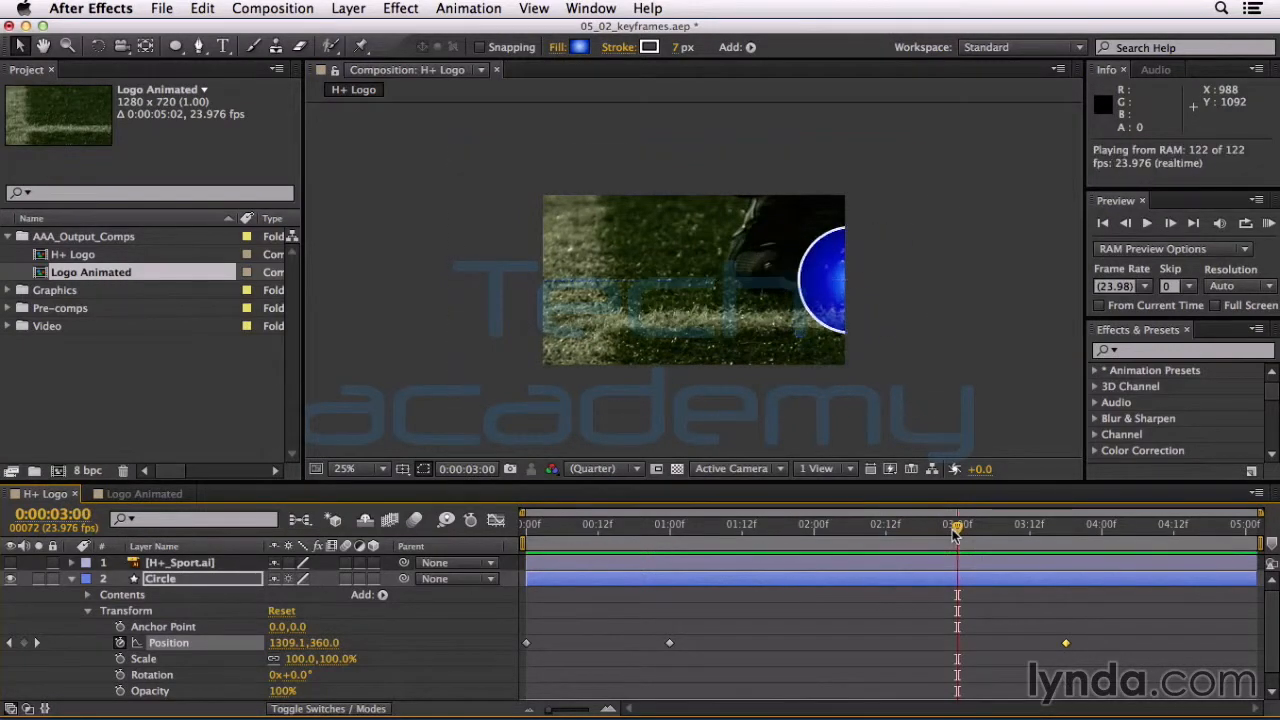
key(space)
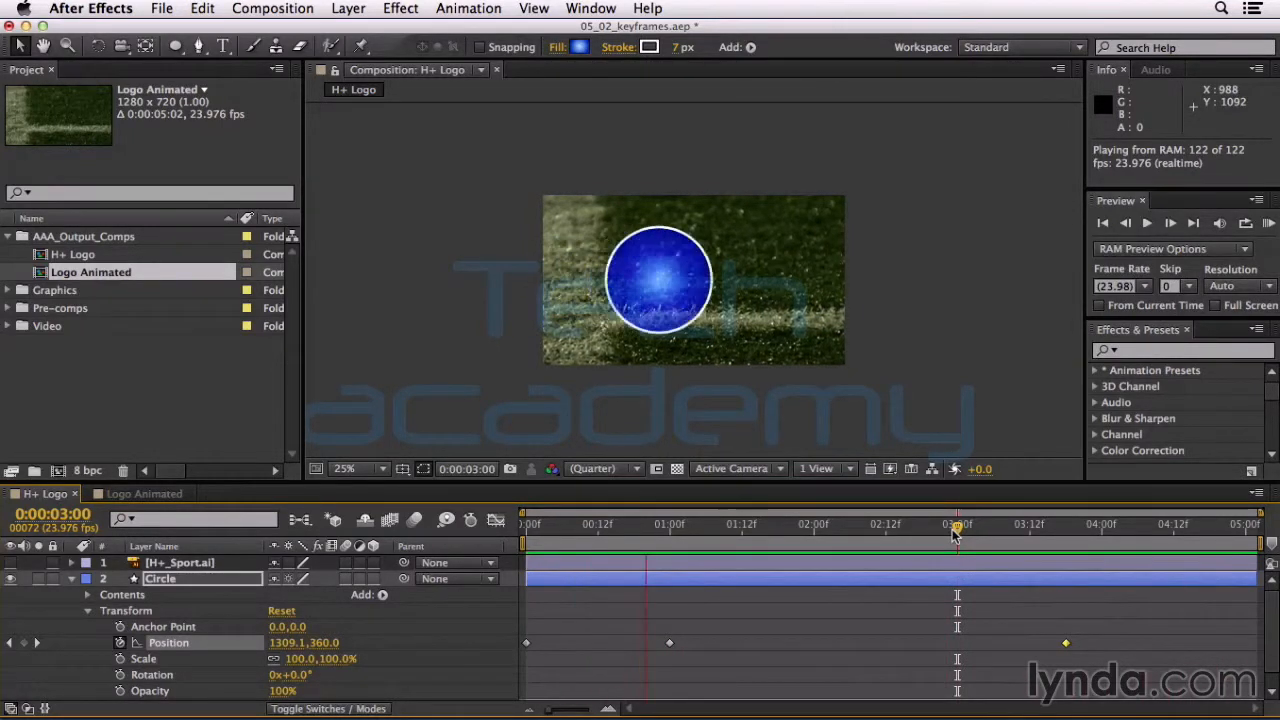
key(space)
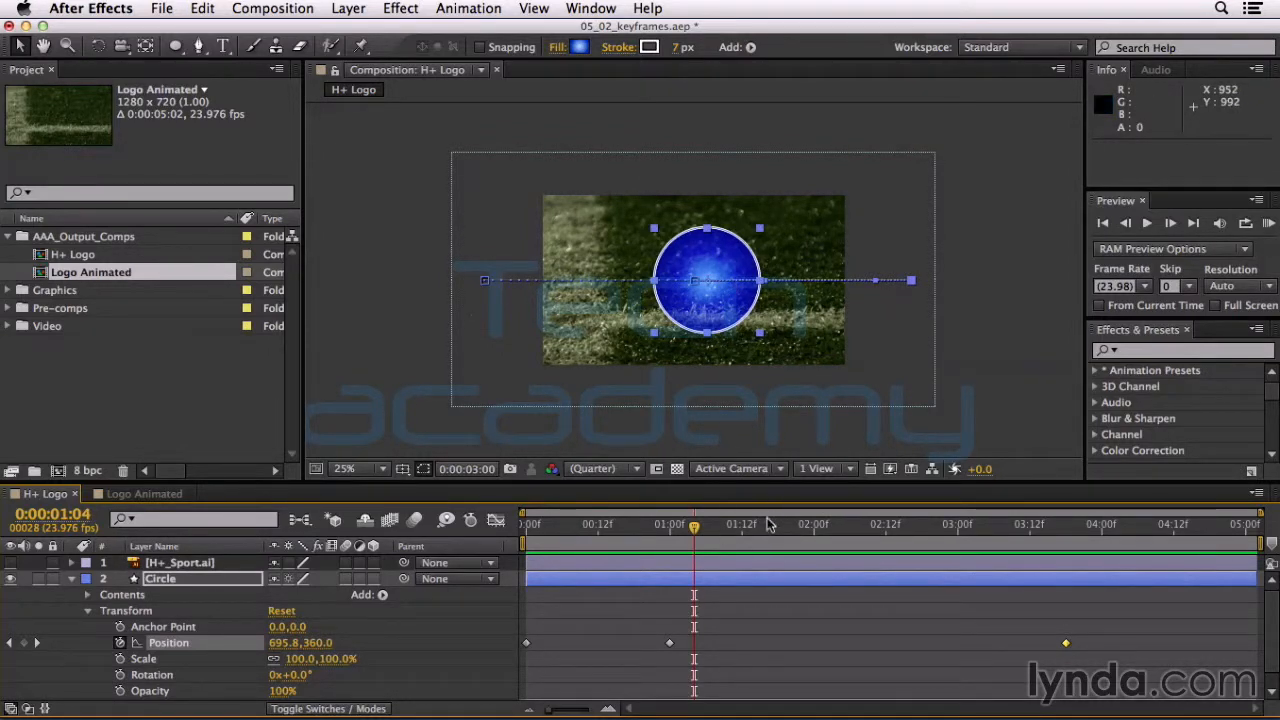
Copy the Circle layer's Position keyframe at 0:00:01:00 and paste it at 0:00:01:12 to hold the circle in the centre.
click(670, 643)
key(Delete)
drag(701, 530, 742, 530)
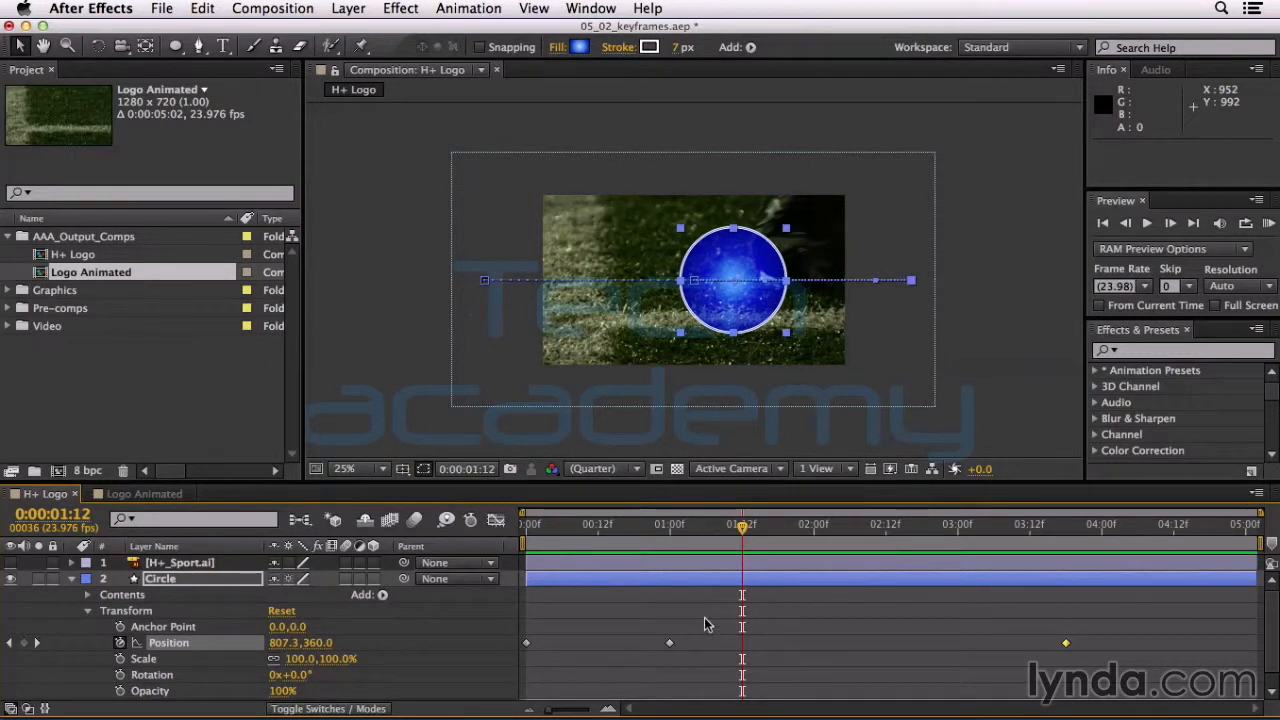
drag(697, 624, 642, 681)
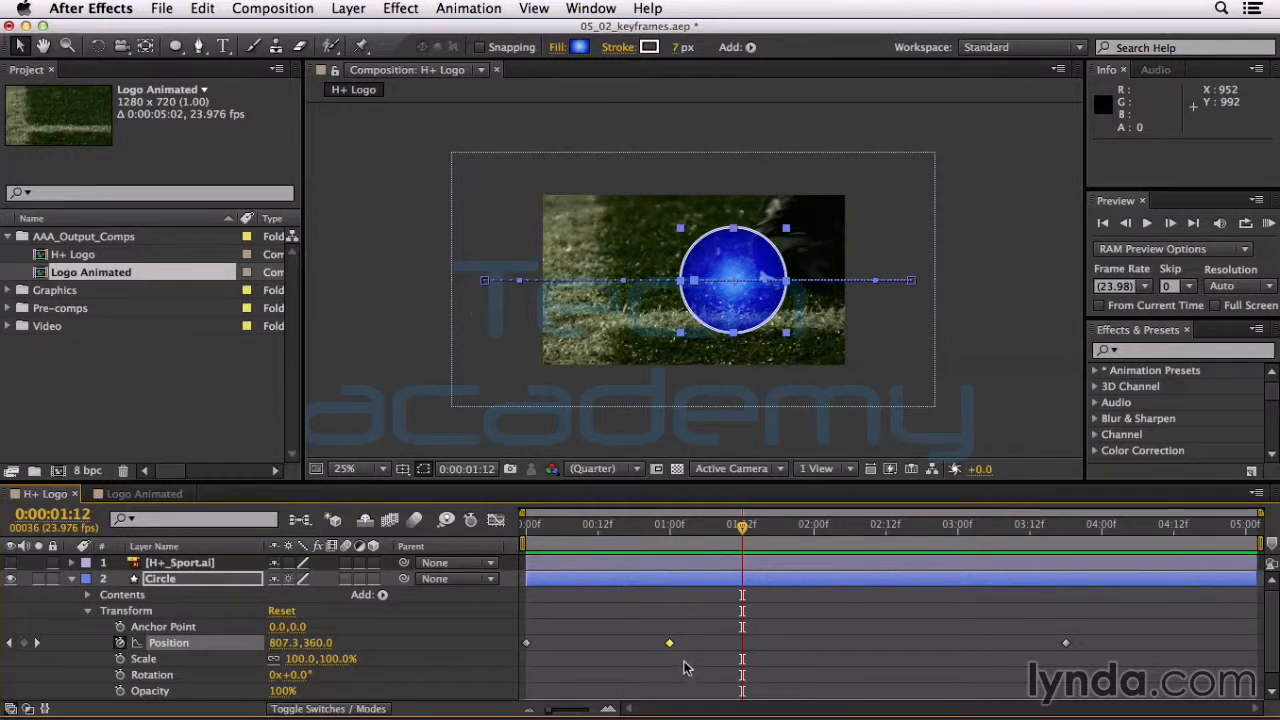
drag(670, 645, 670, 645)
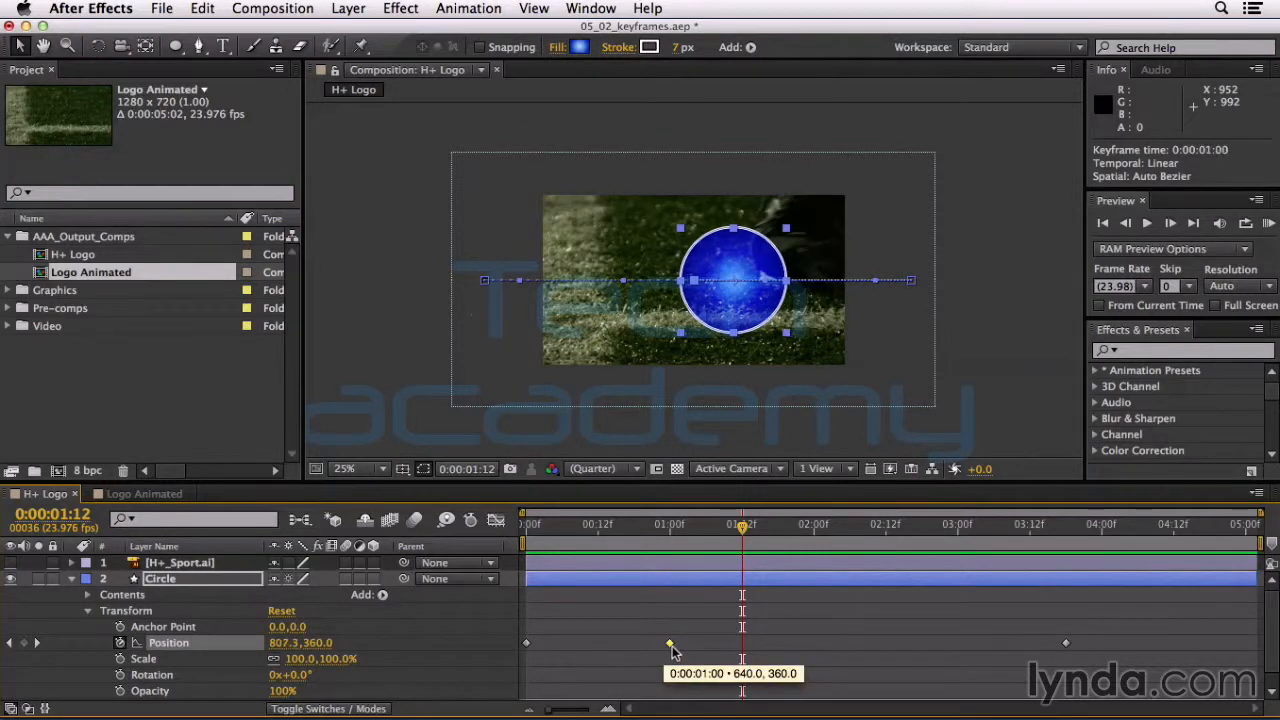
drag(701, 620, 630, 686)
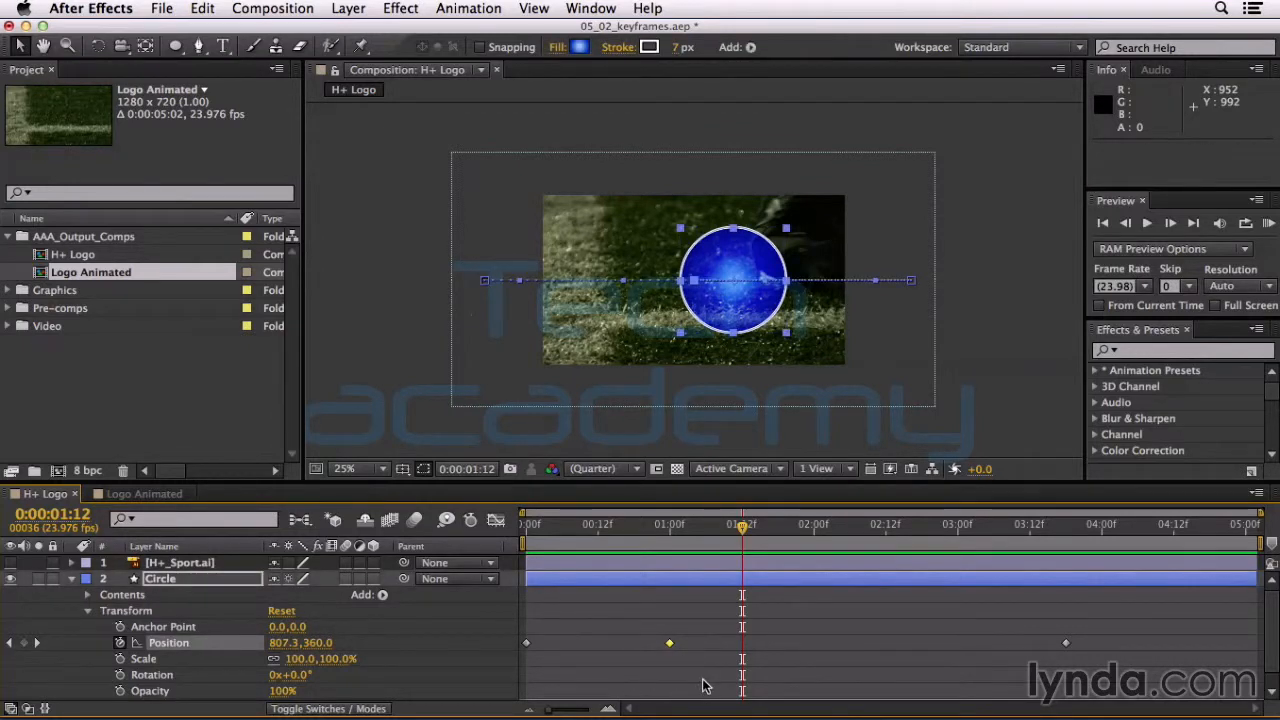
key(cmd+c)
key(super+v)
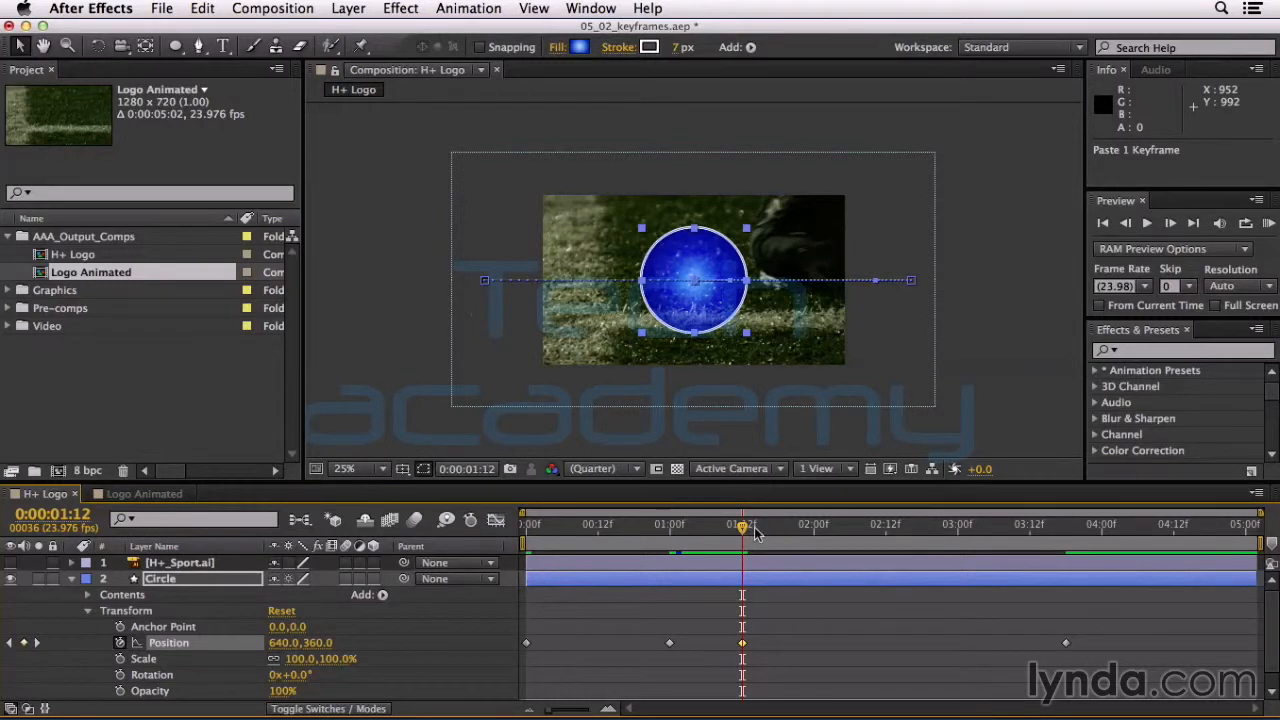
Play a RAM preview from the first frame to check the circle's pause in the centre.
key(Home)
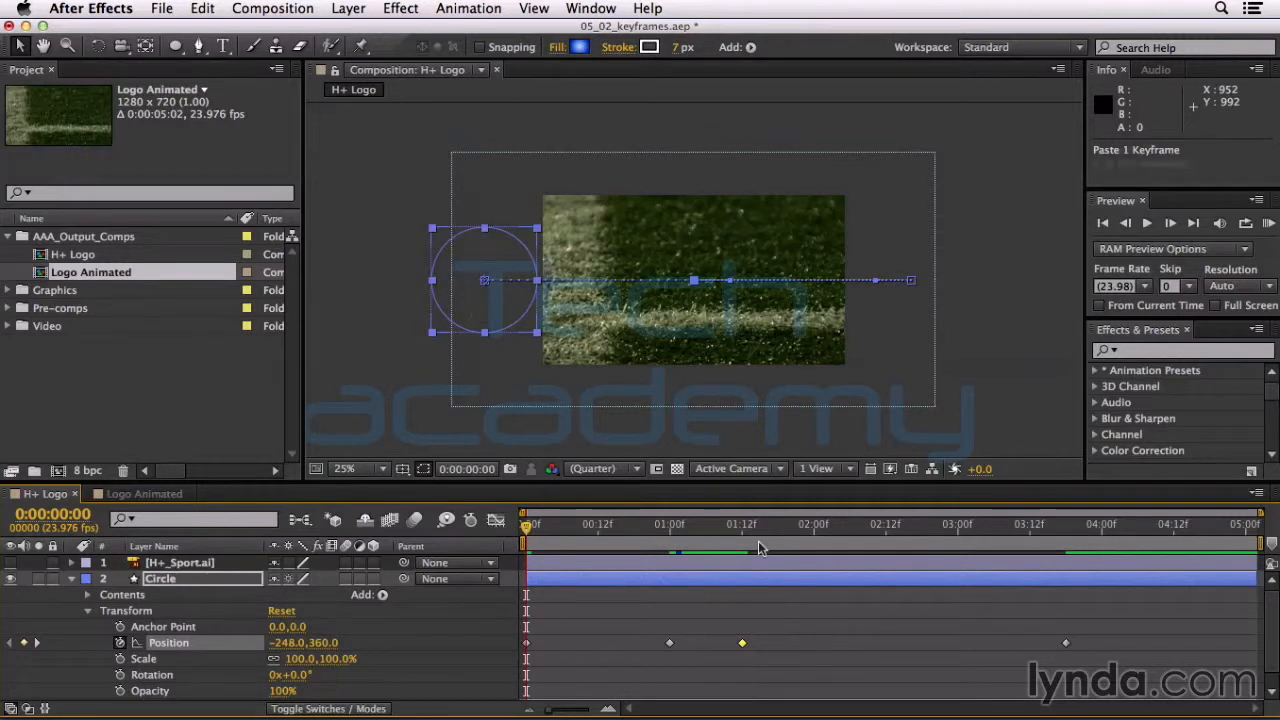
key(KP_0)
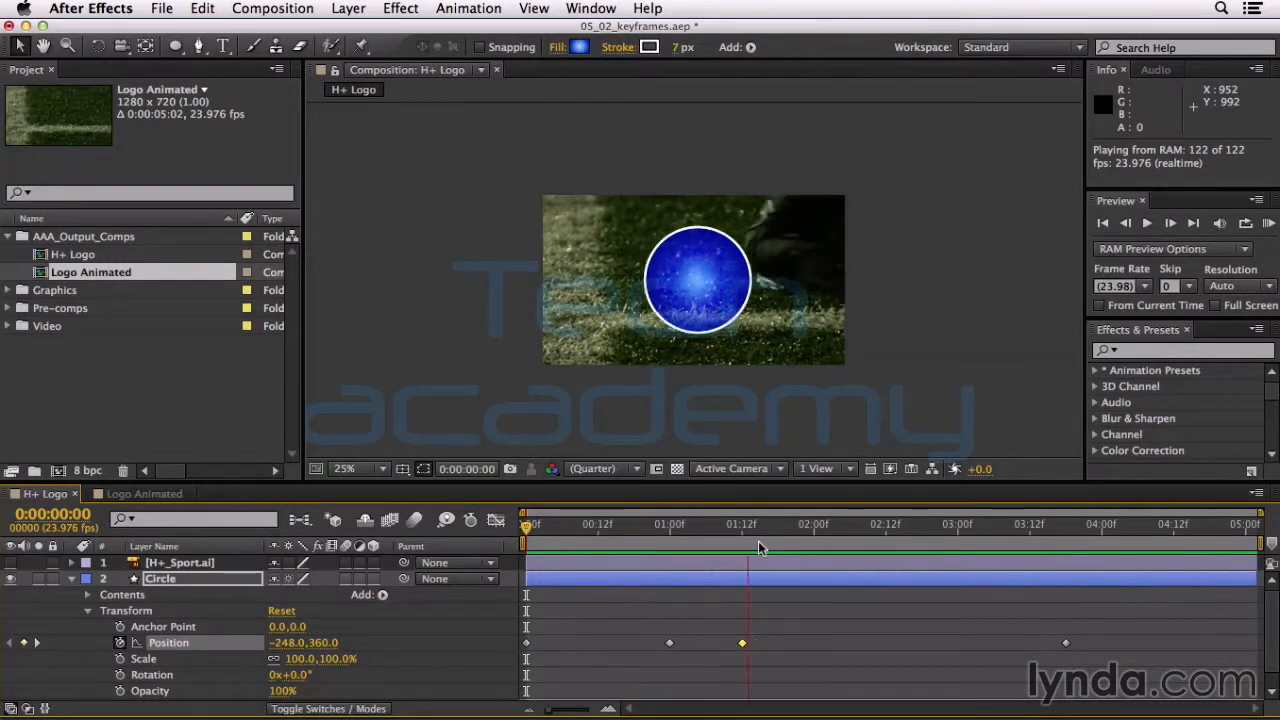
key(space)
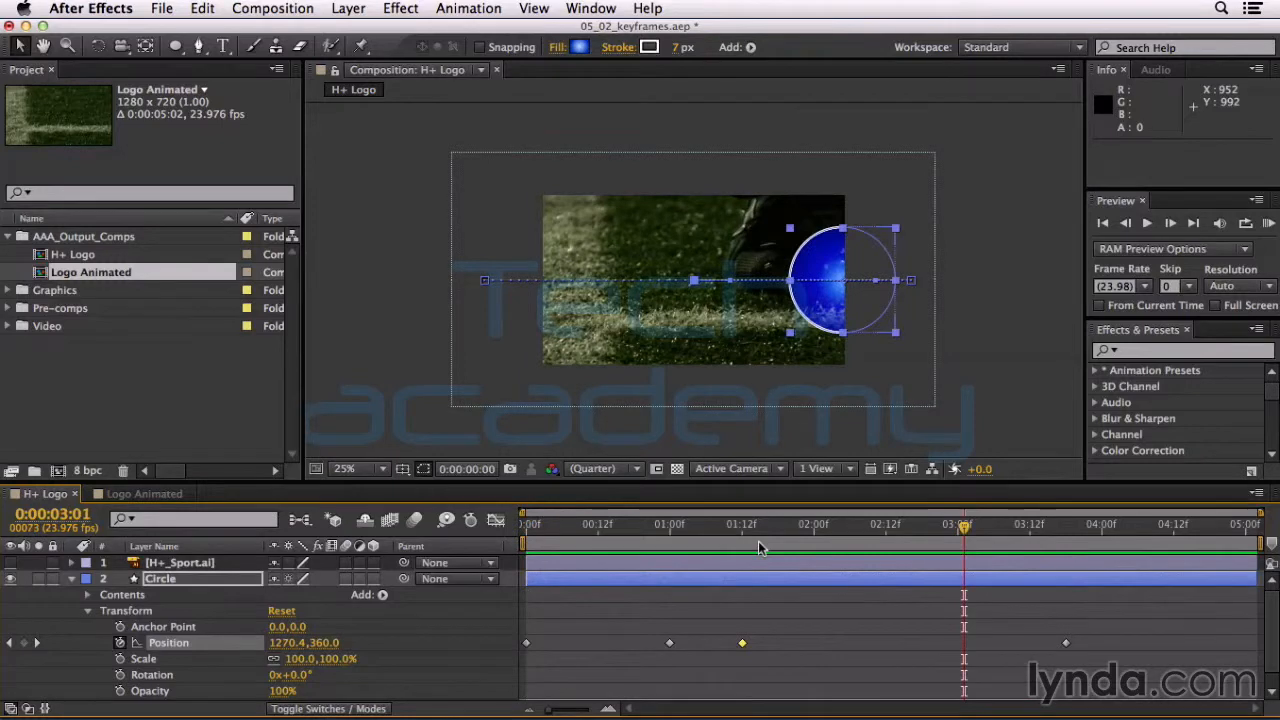
Select all of the Circle layer's Position keyframes and compress their timing proportionally so the last one falls at about 0:00:01:09.
drag(1127, 608, 498, 688)
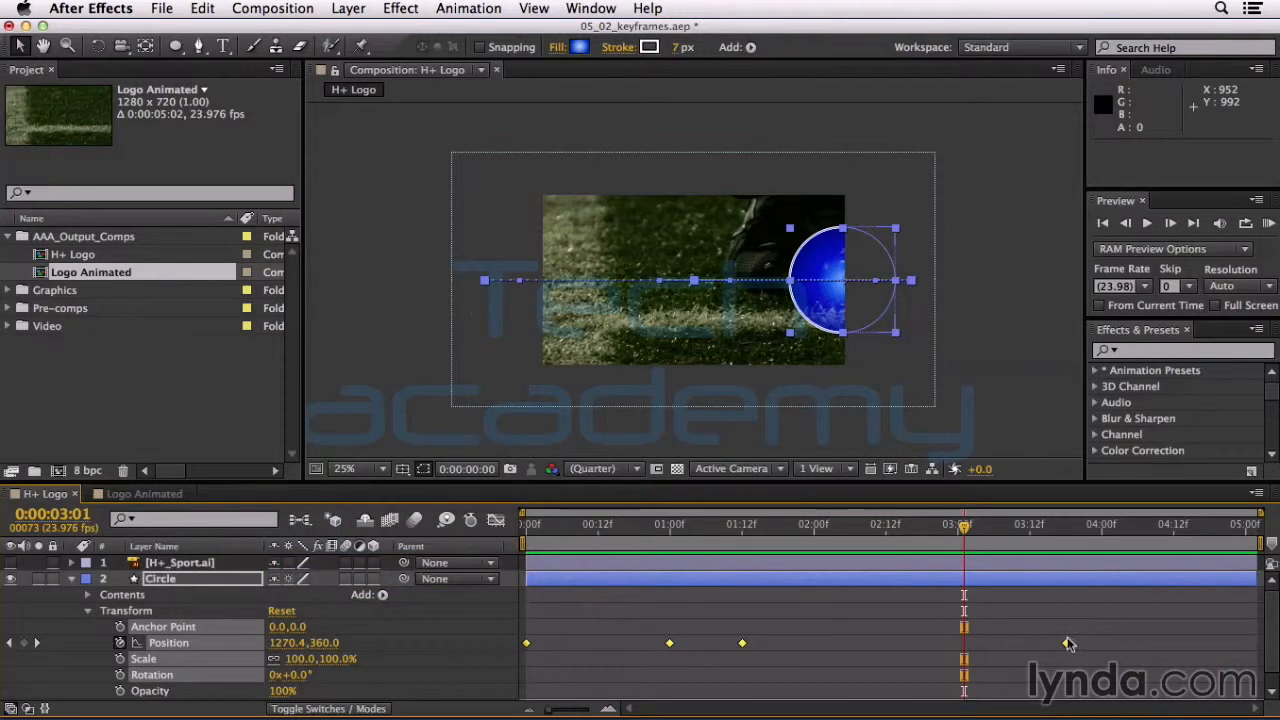
drag(1067, 645, 724, 649)
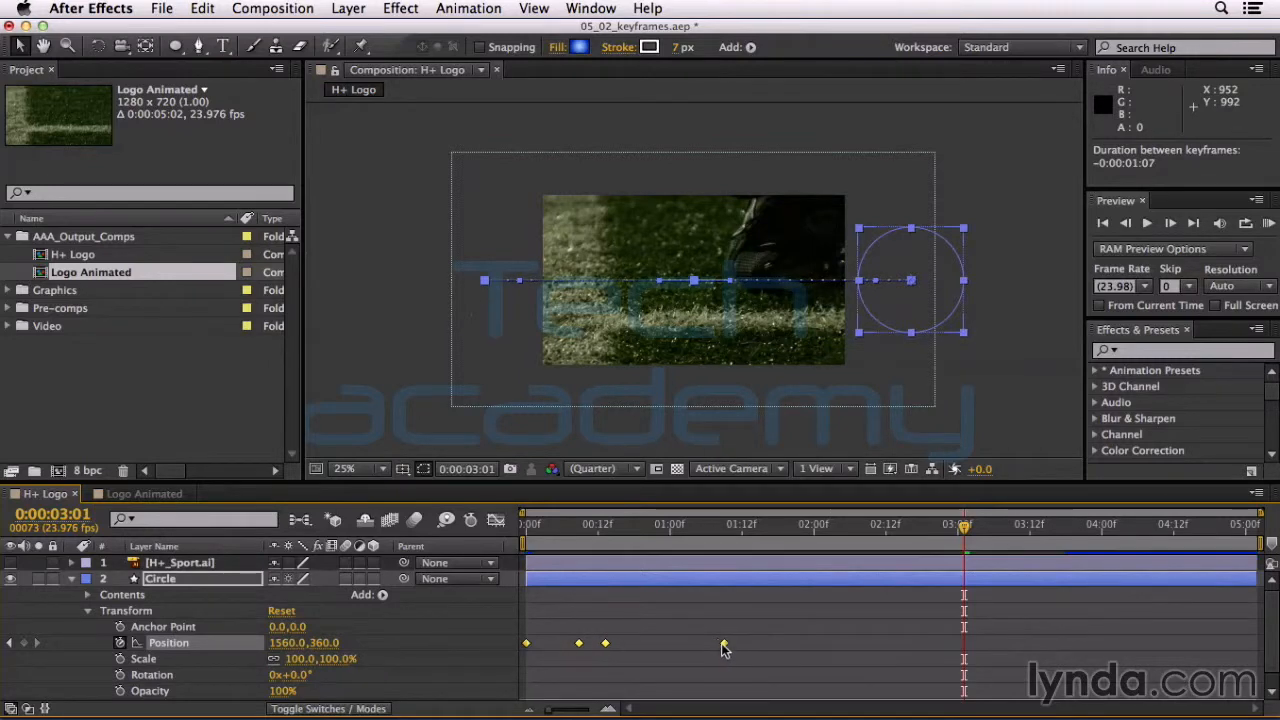
click(603, 645)
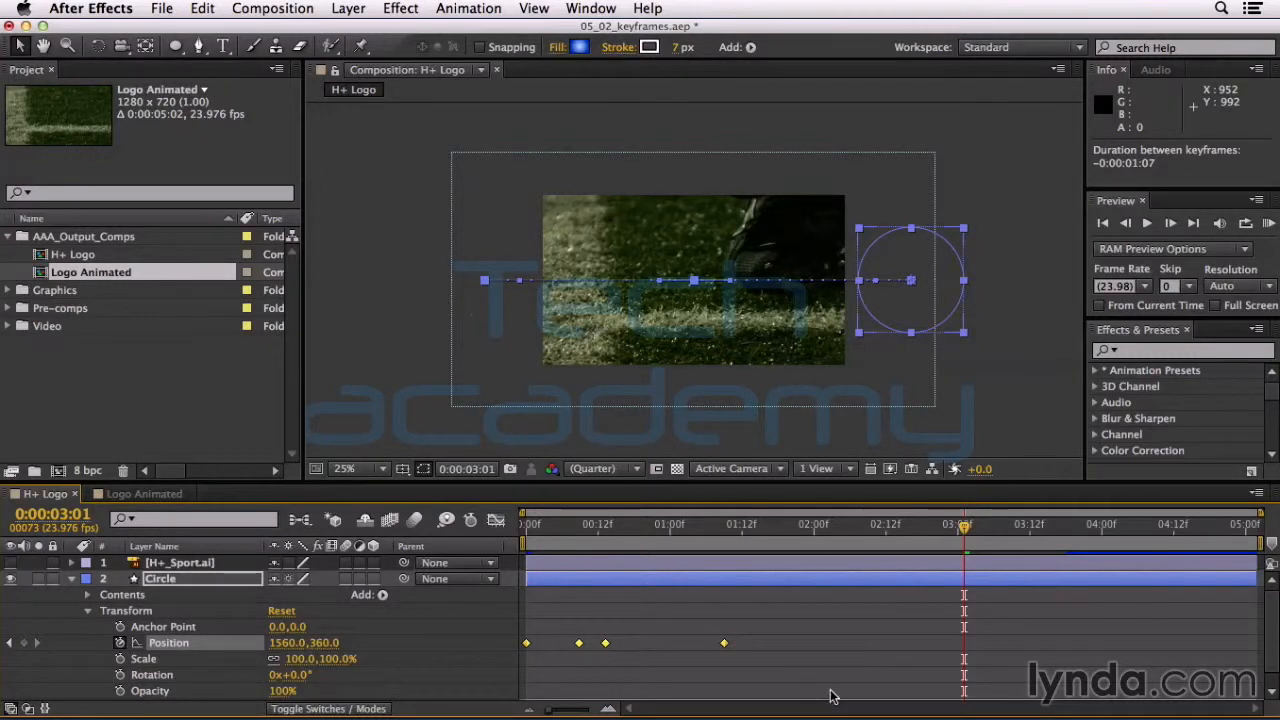
End the work area at 0:00:01:19 and play a RAM preview of the faster circle animation.
click(783, 528)
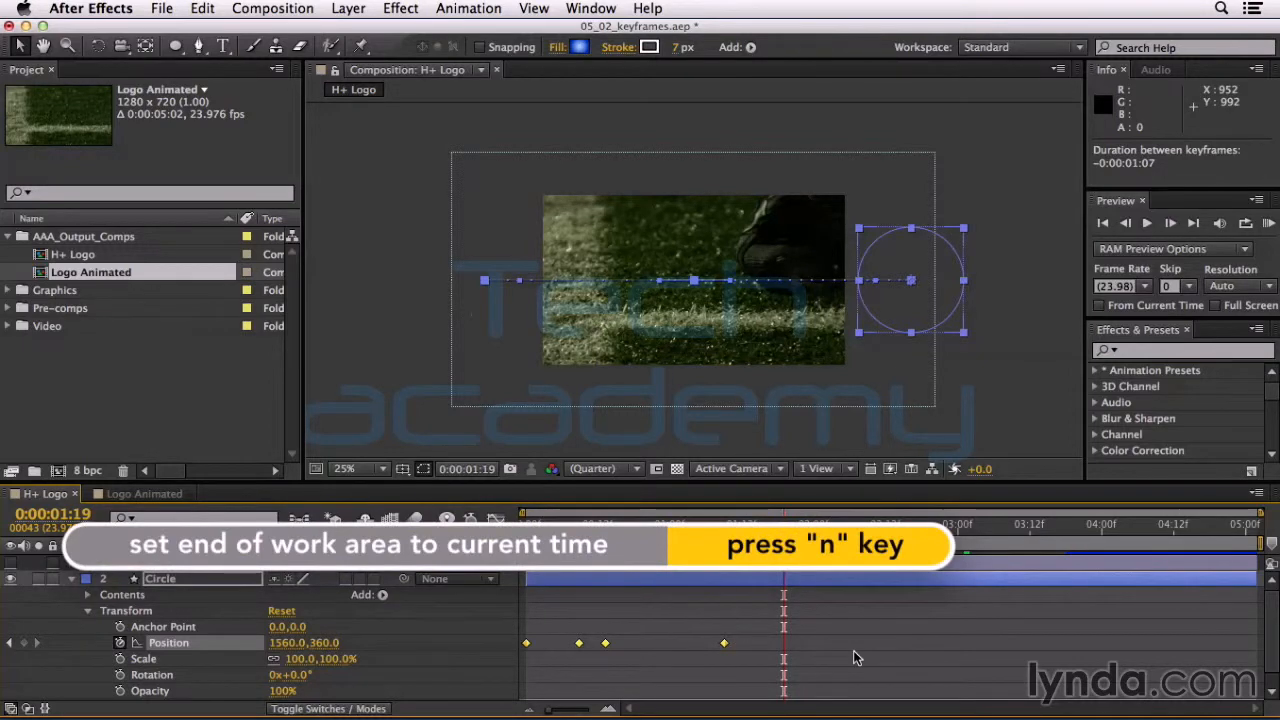
key(n)
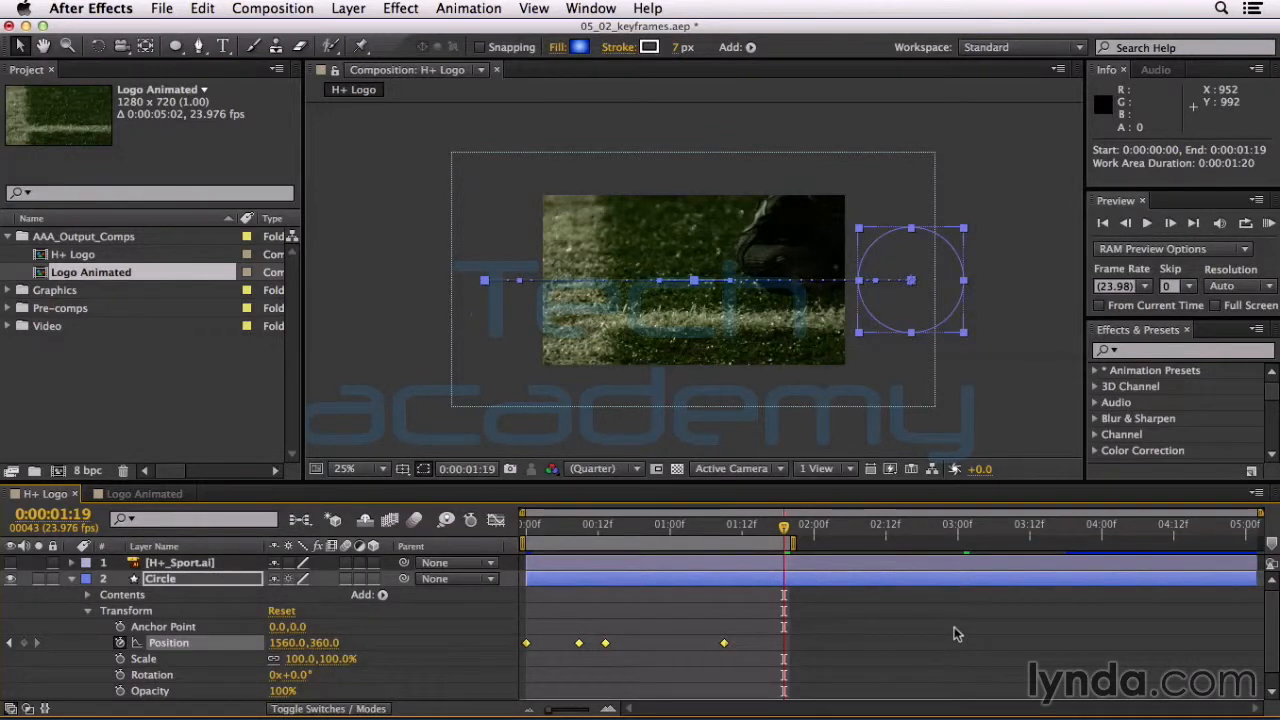
key(KP_0)
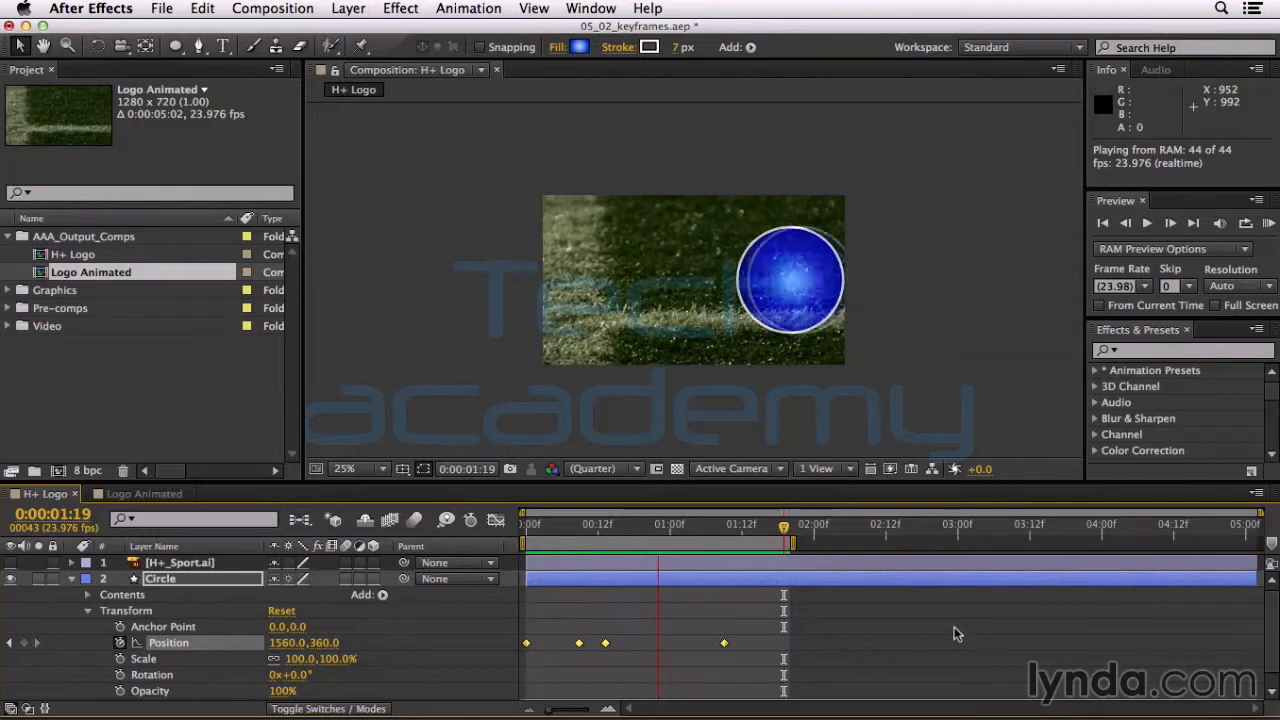
key(space)
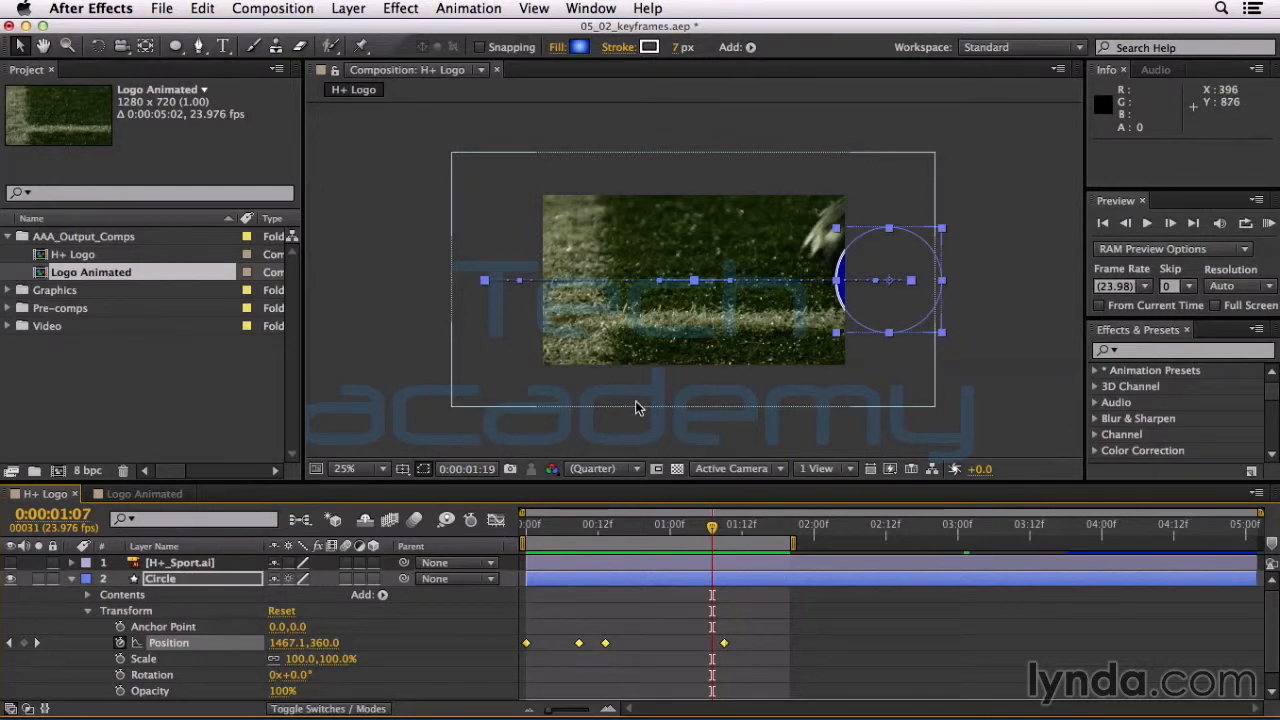
At 0:00:00:06, turn on motion blur for the Circle layer and enable it for the composition.
key(period)
drag(636, 484, 636, 537)
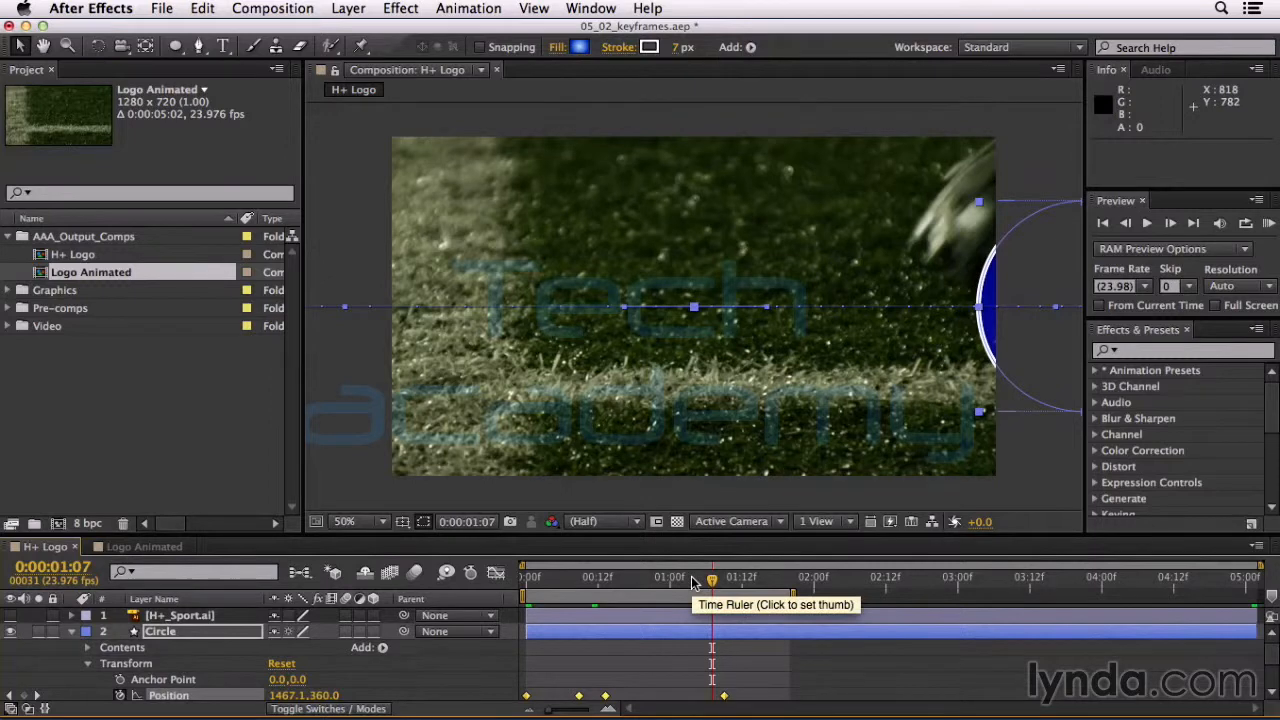
drag(692, 583, 565, 590)
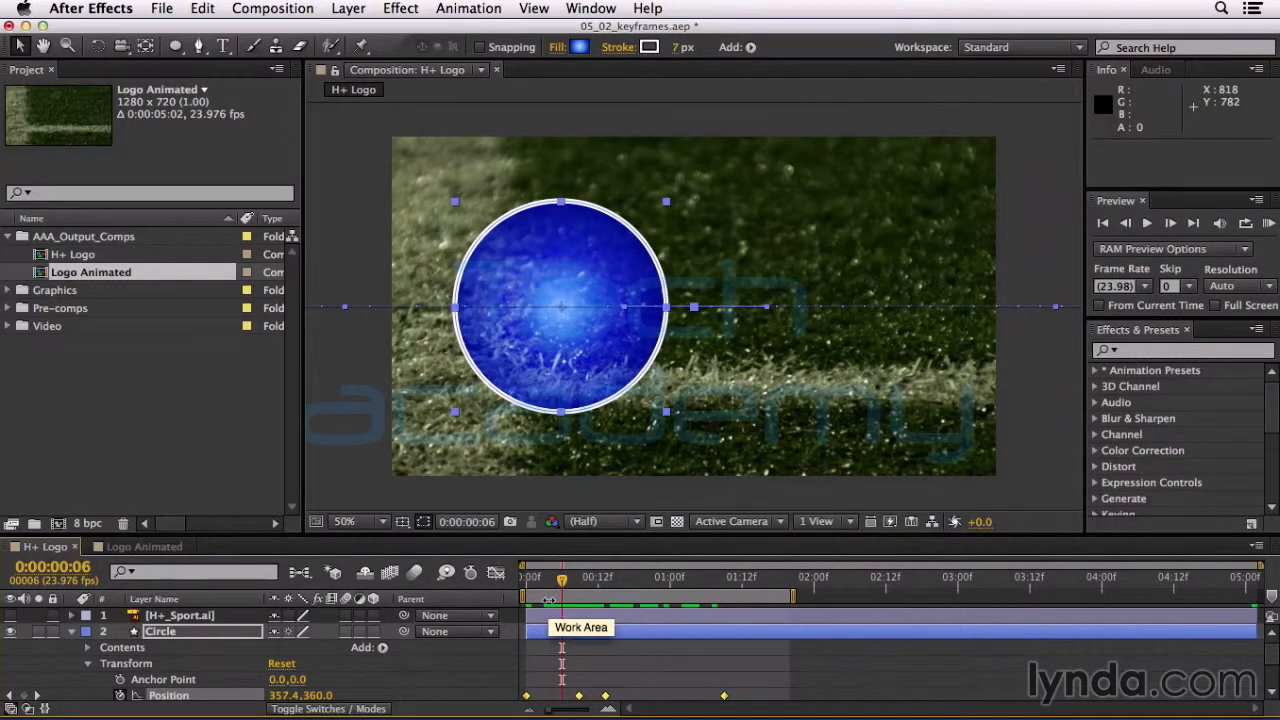
click(346, 632)
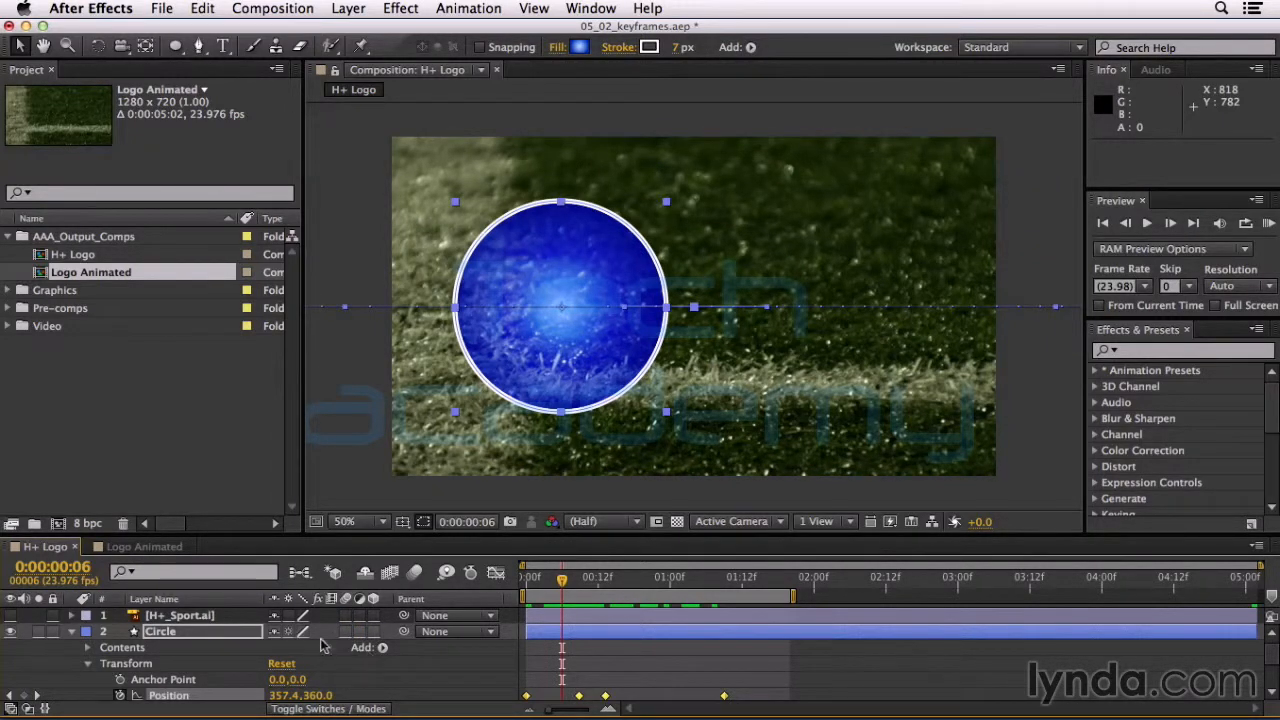
click(349, 708)
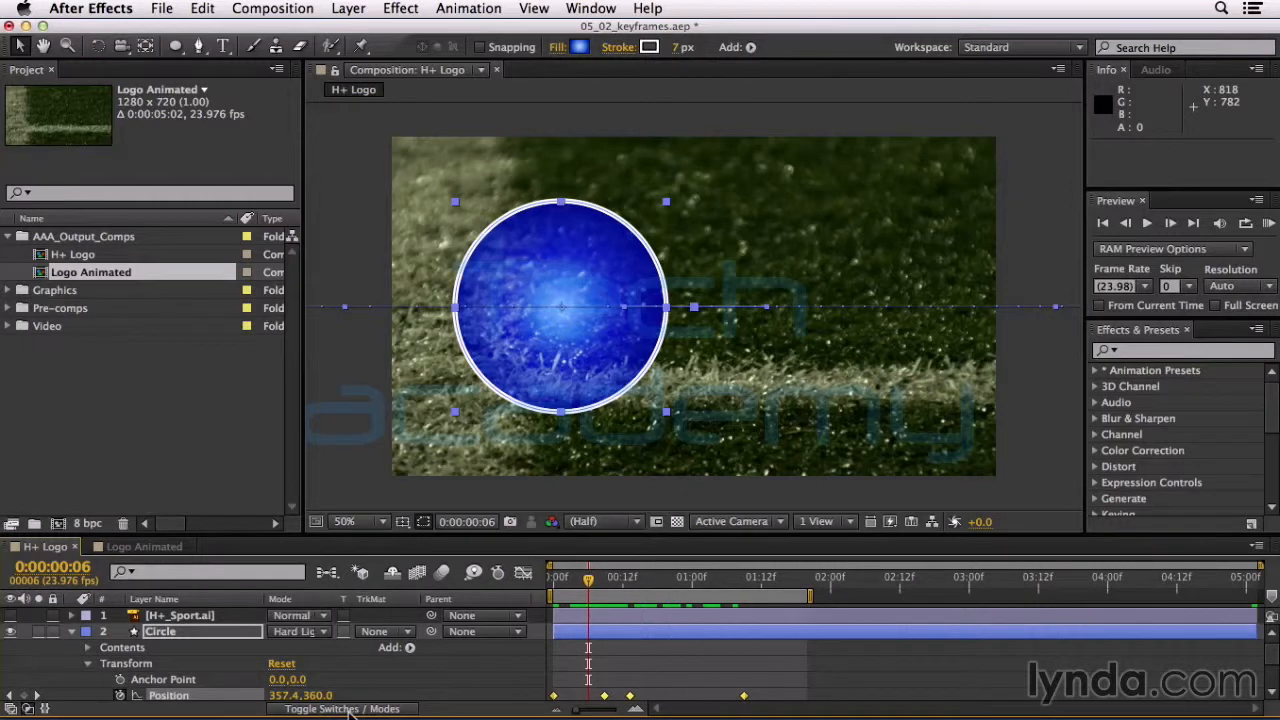
click(349, 708)
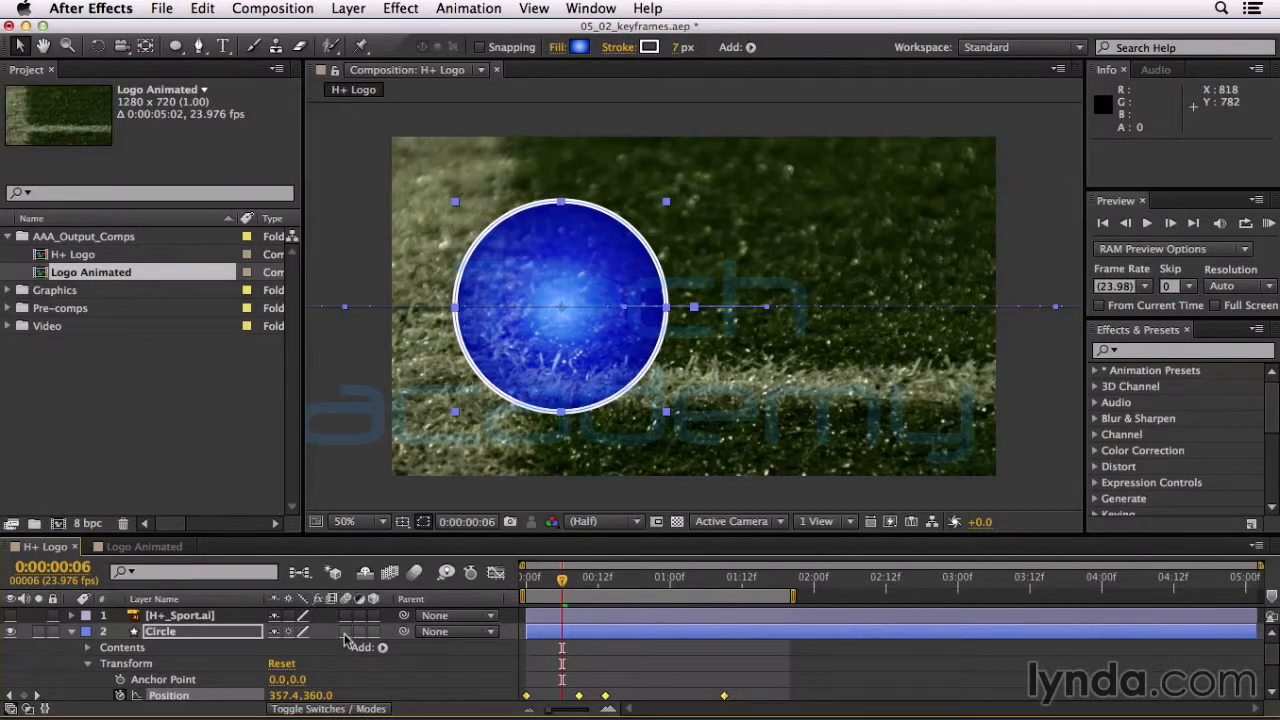
click(346, 632)
click(414, 572)
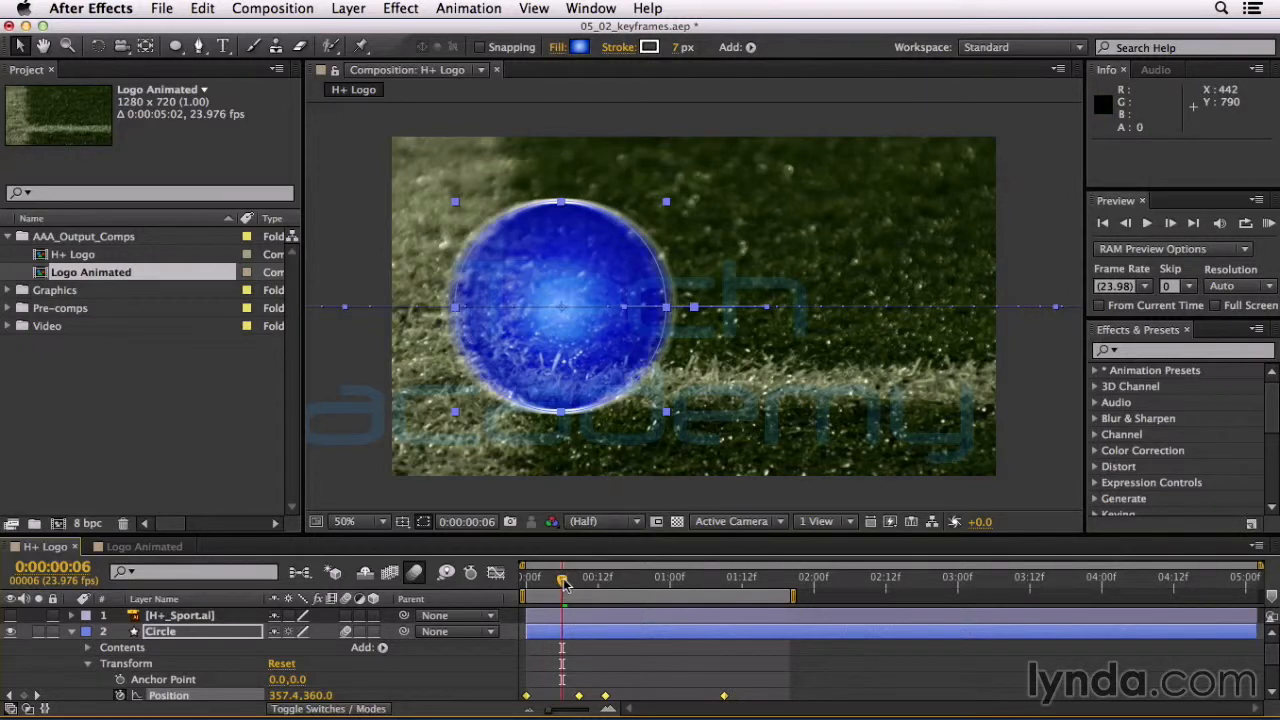
Go to about 0:00:00:10, where the circle is centred, and make the H+_Sport.ai layer visible.
mouse_move(563, 585)
mouse_down()
mouse_move(523, 585)
mouse_move(732, 586)
mouse_move(586, 588)
mouse_up()
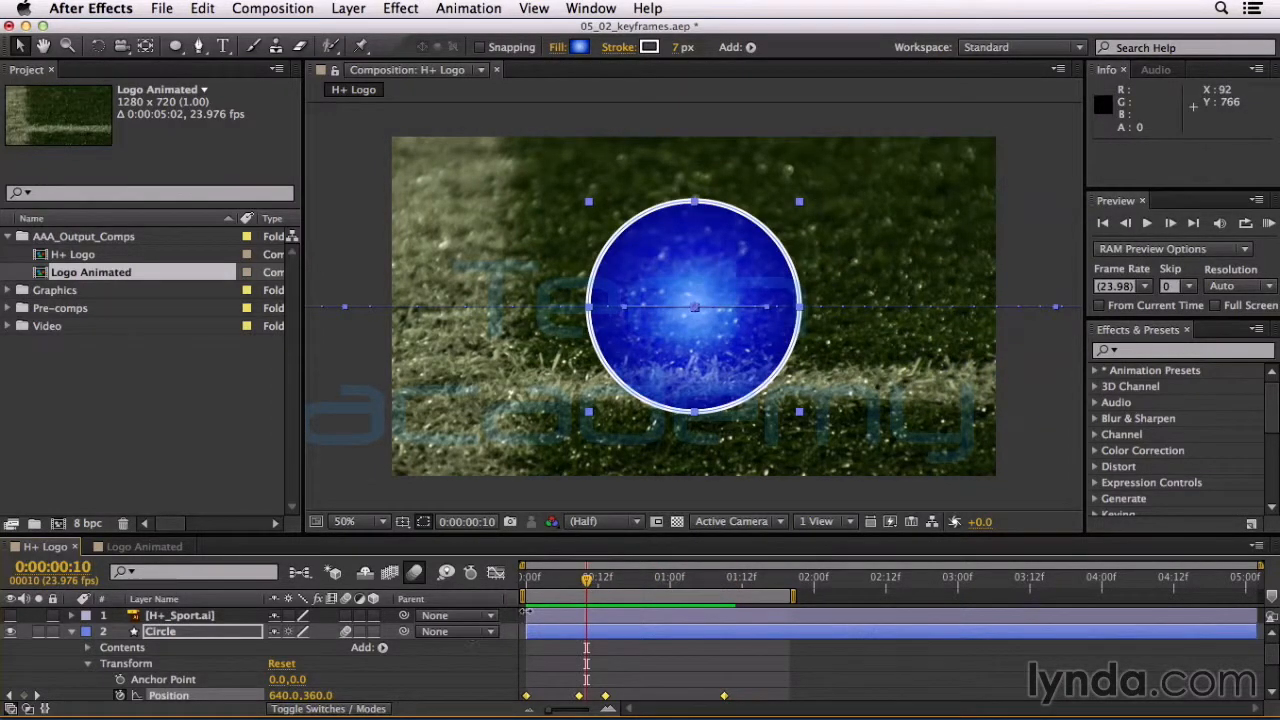
click(11, 615)
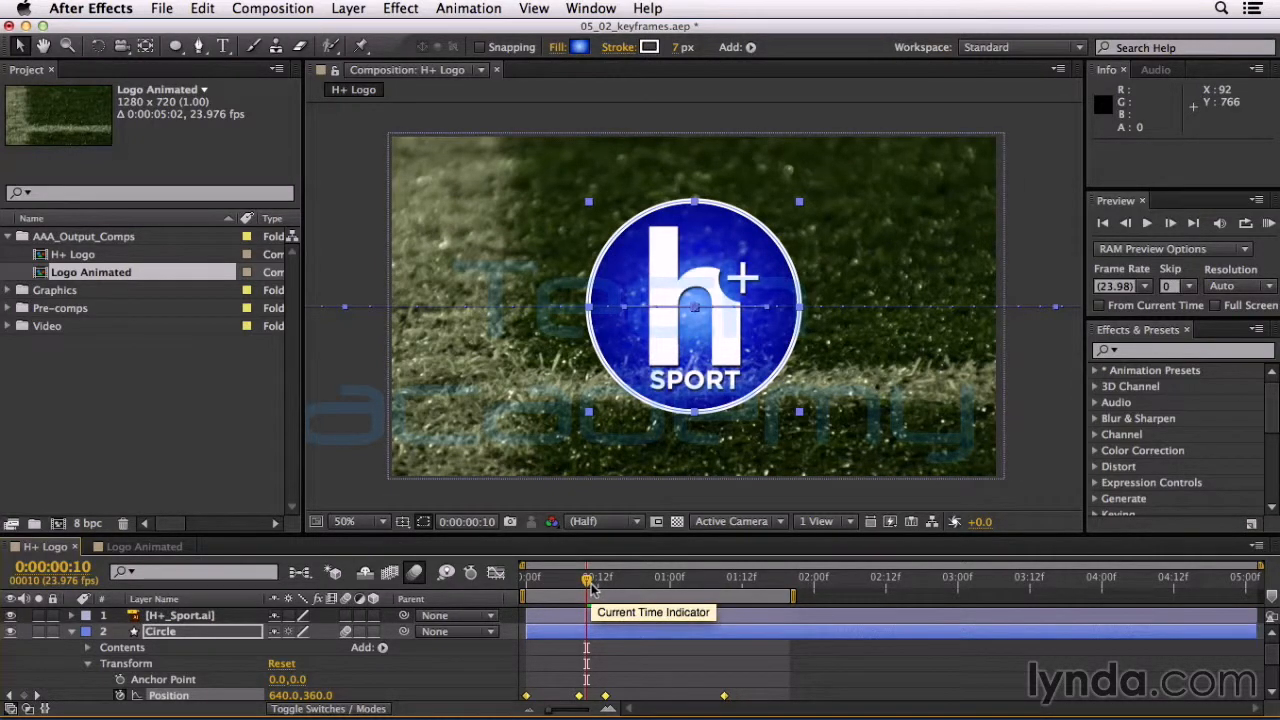
mouse_move(588, 585)
mouse_down()
mouse_move(550, 586)
mouse_move(766, 592)
mouse_move(562, 600)
mouse_move(592, 598)
mouse_up()
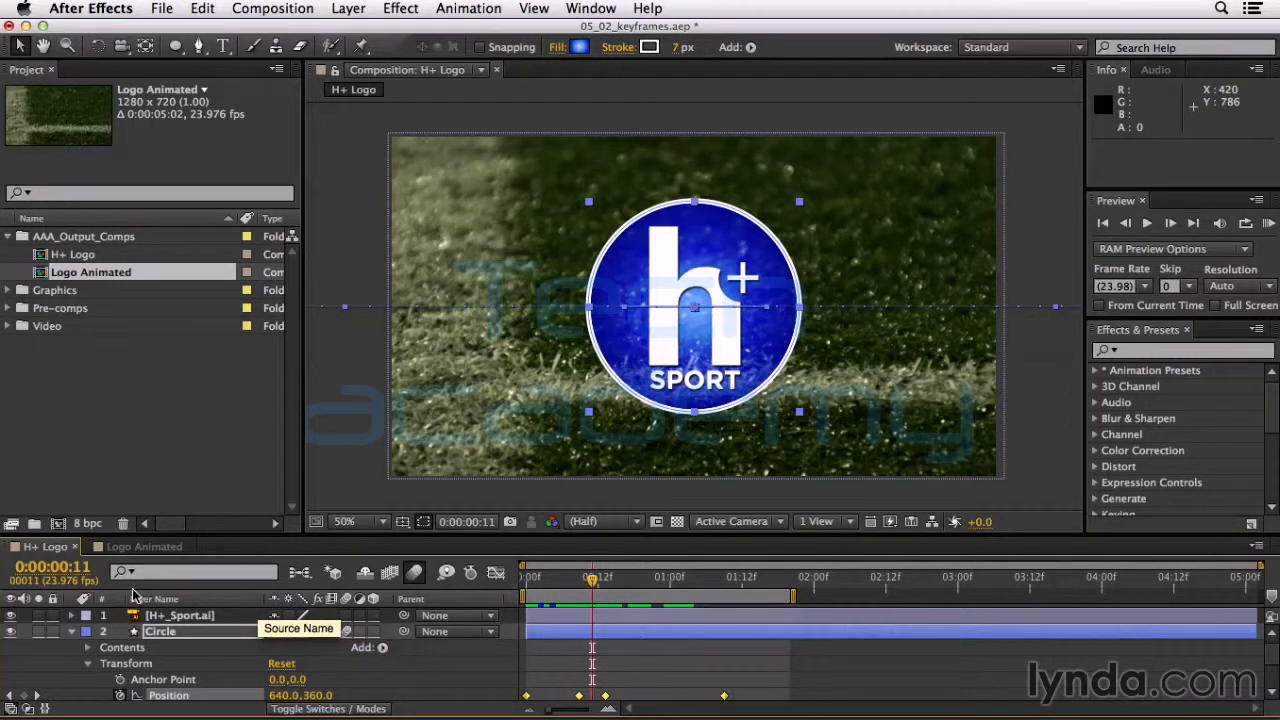
Check that the Parent column is enabled and parent the H+_Sport.ai layer to the Circle layer.
right_click(185, 601)
mouse_move(238, 664)
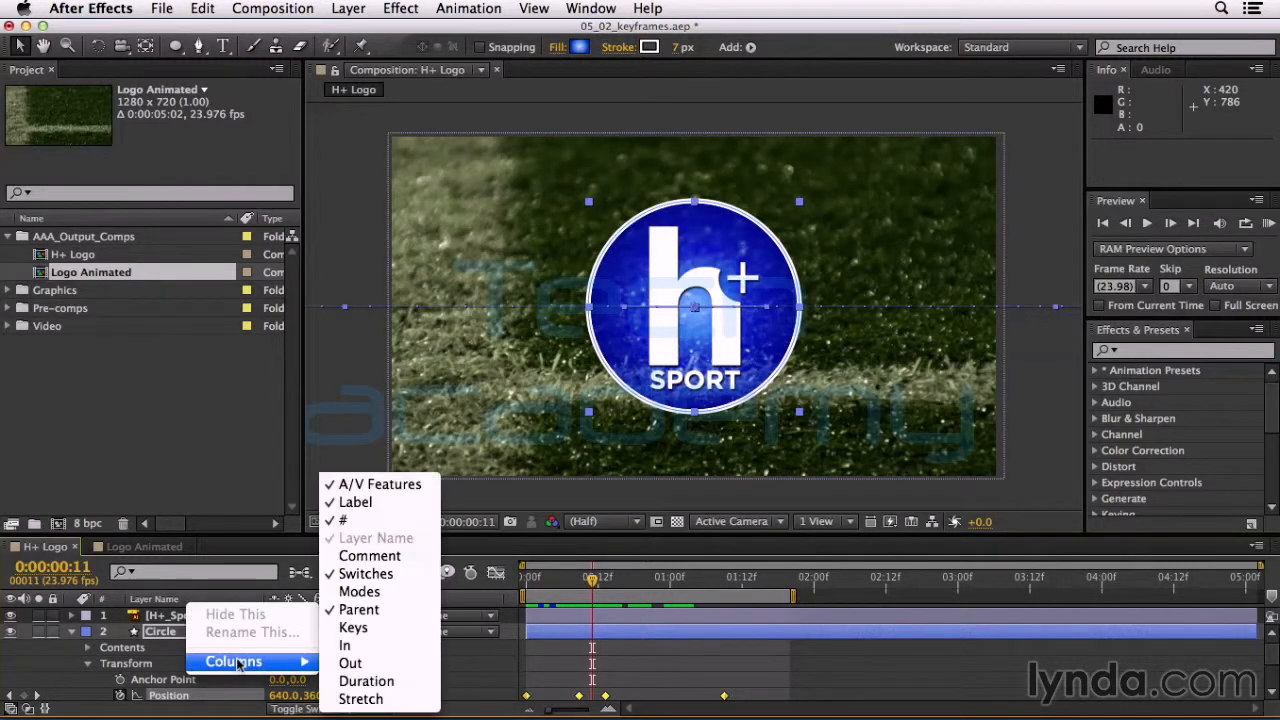
click(388, 609)
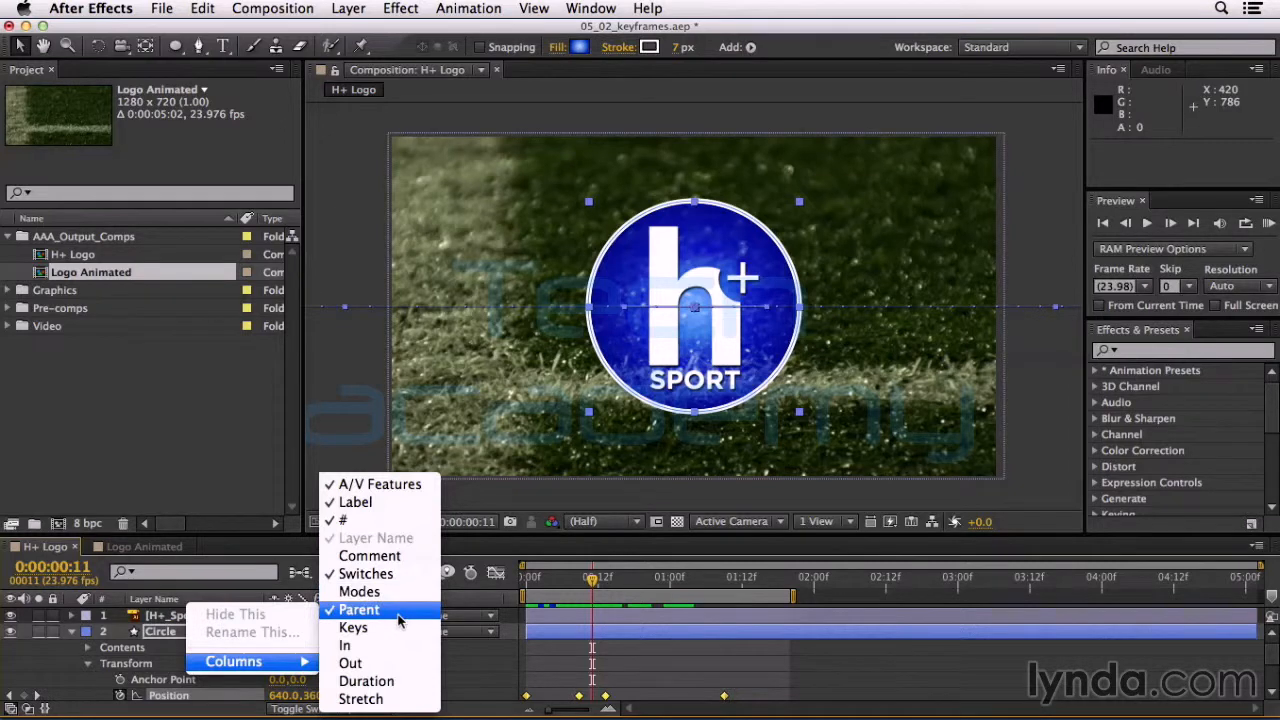
click(512, 591)
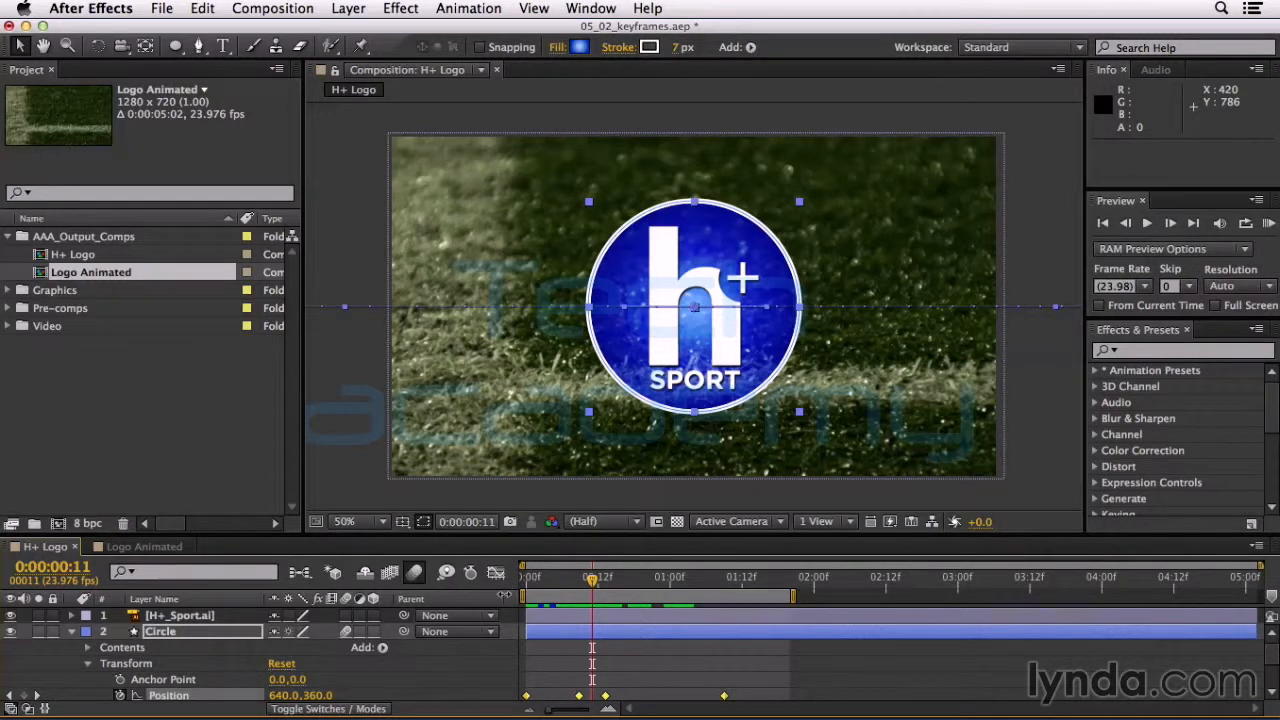
click(404, 616)
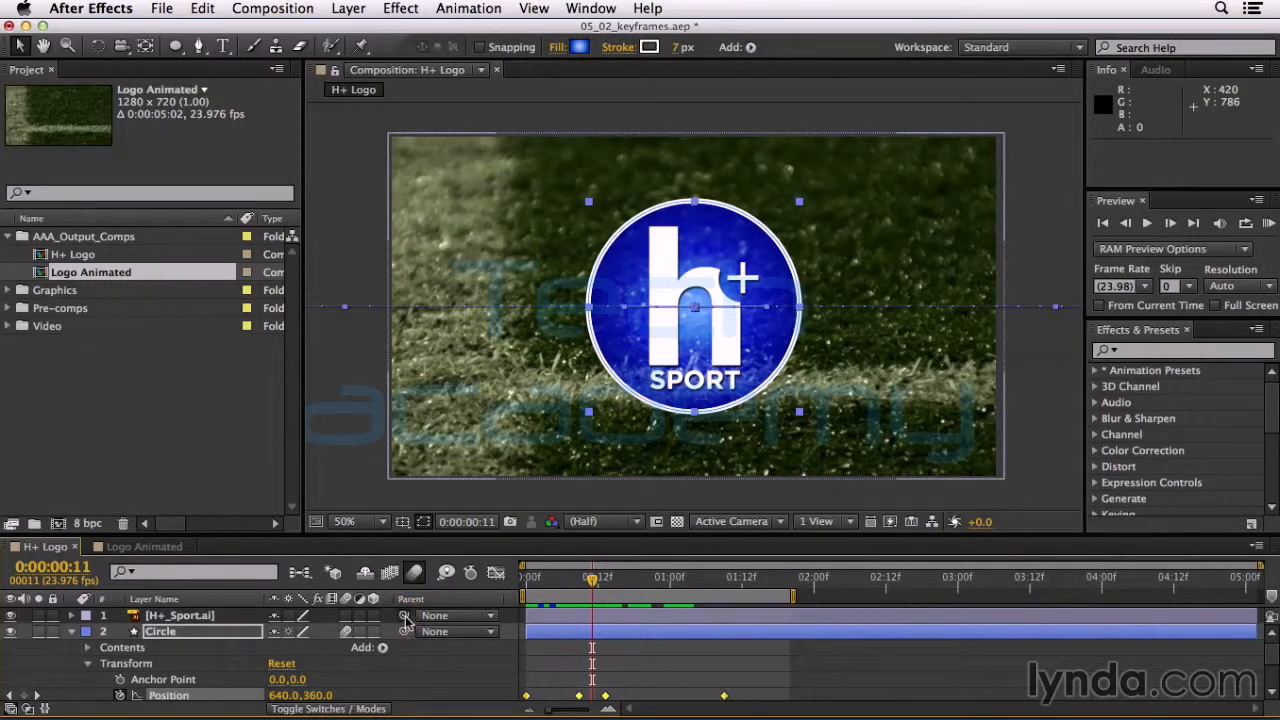
drag(406, 620, 146, 638)
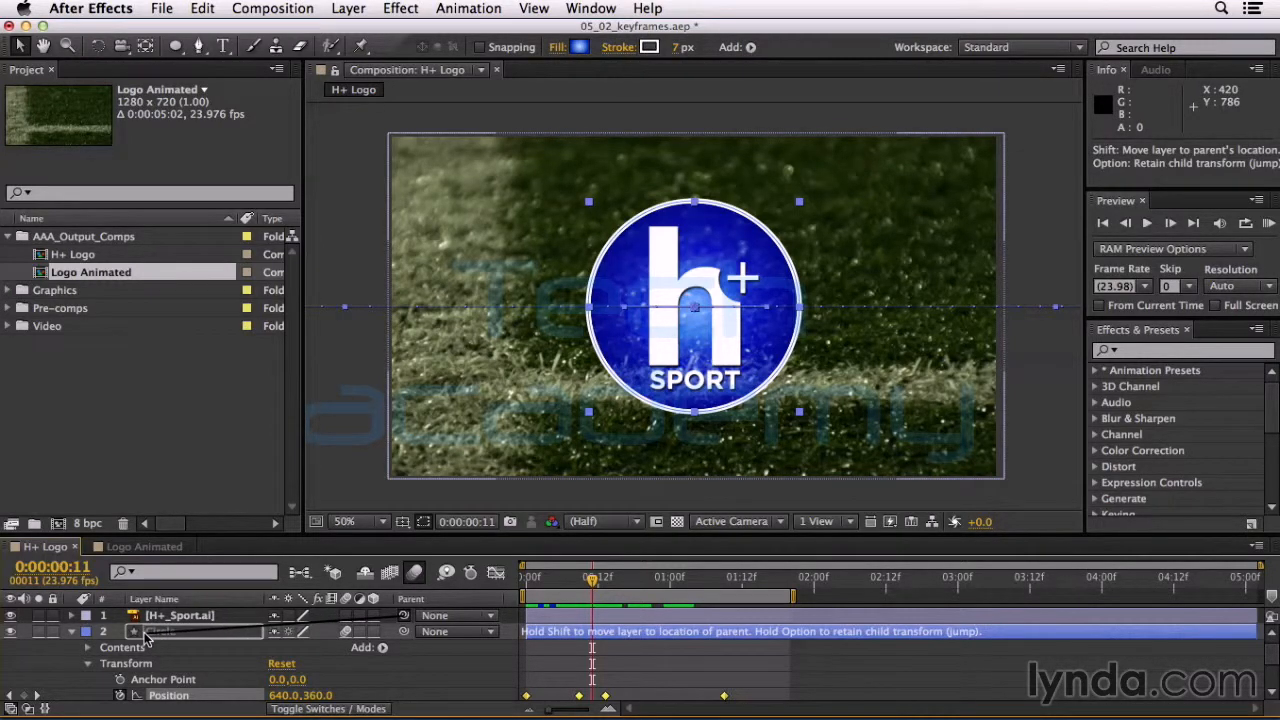
drag(146, 638, 146, 638)
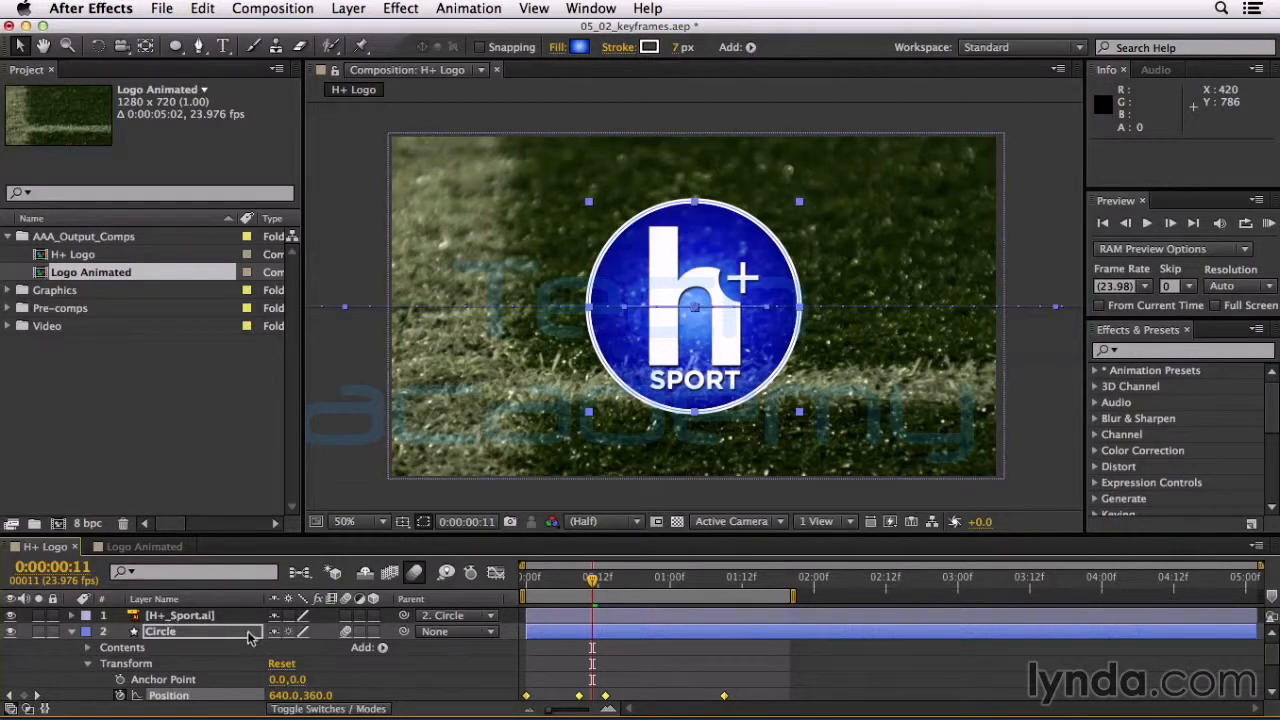
At 0:00:00:08, turn on motion blur for the H+_Sport.ai layer, and extend the work area's end to 0:00:05:01.
drag(593, 580, 574, 600)
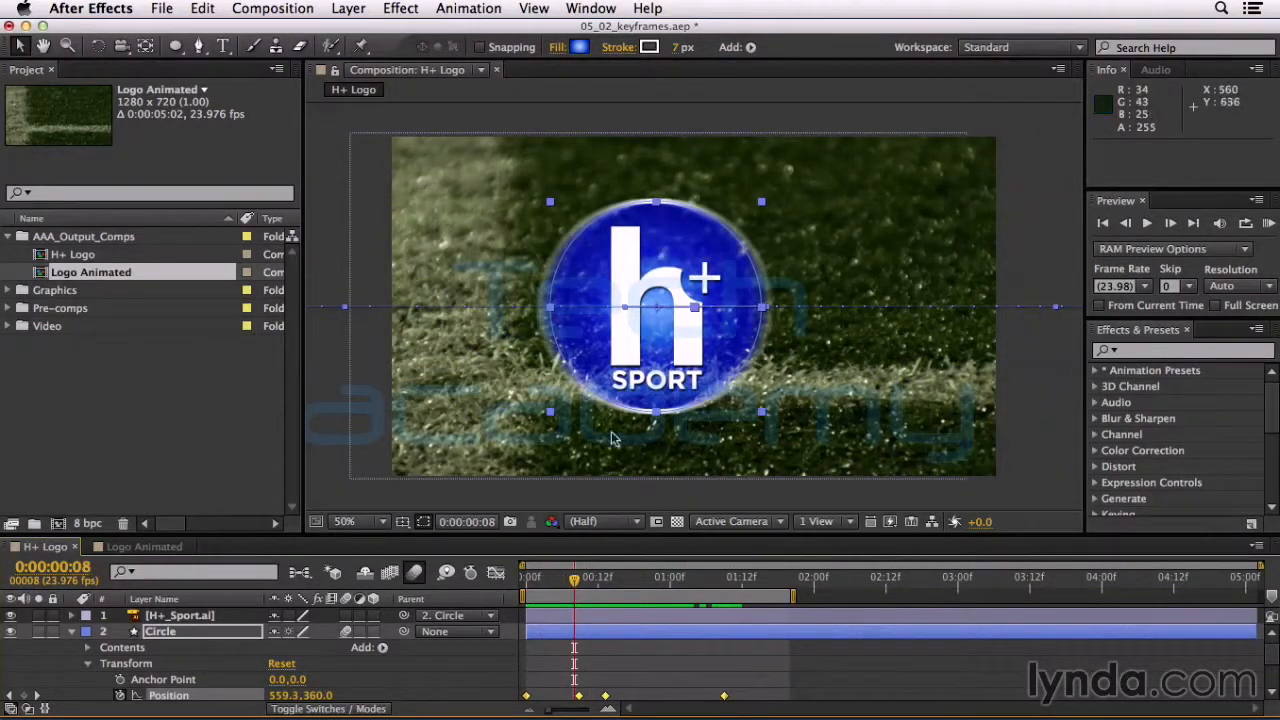
click(346, 616)
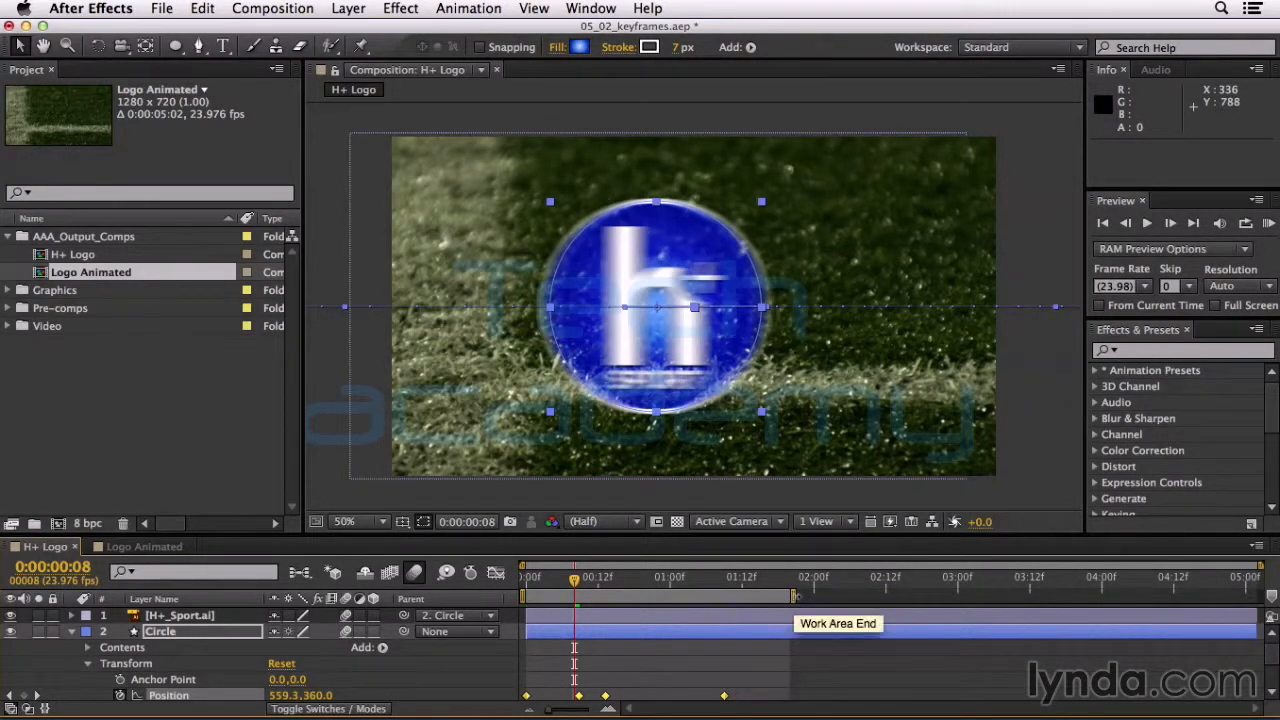
drag(795, 597, 1258, 597)
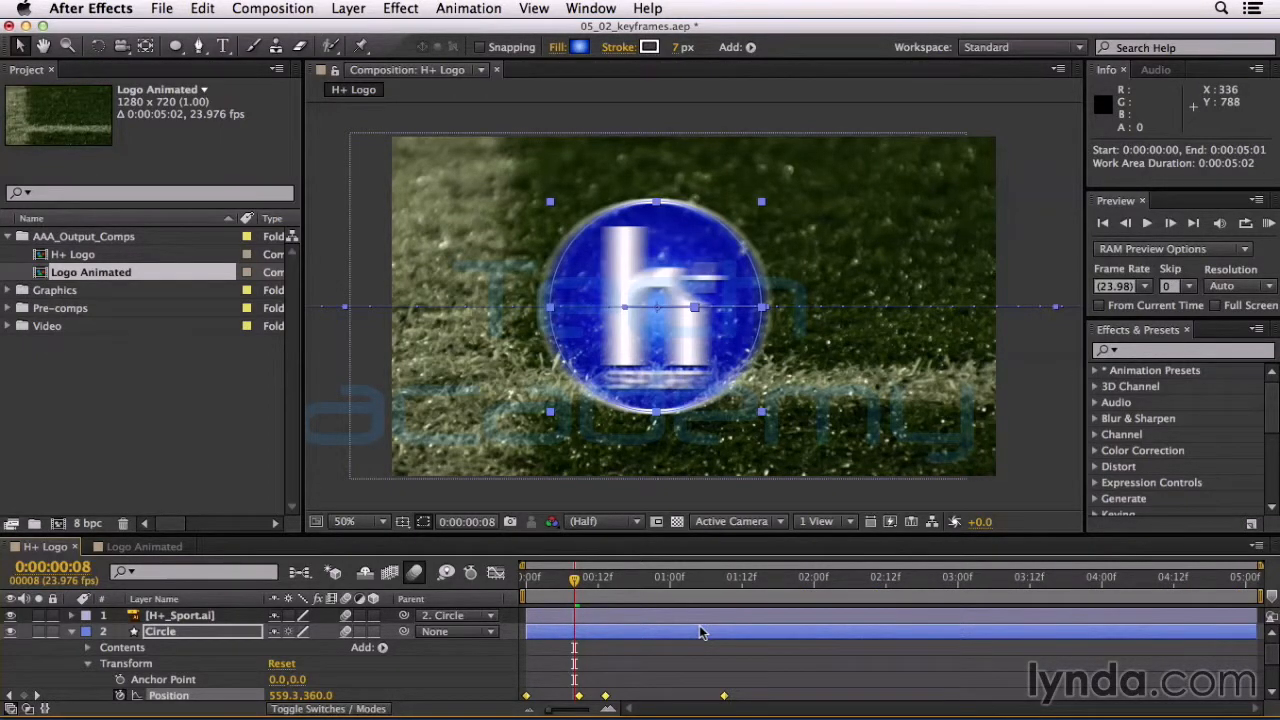